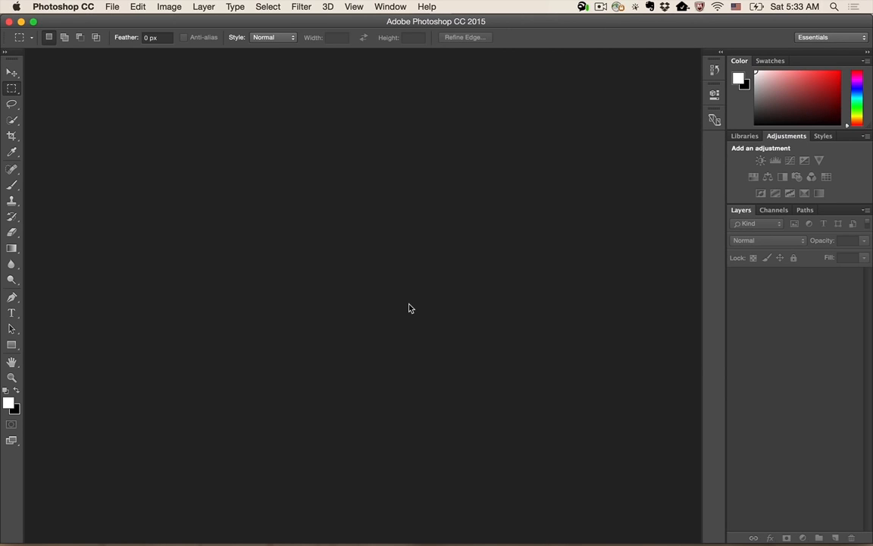
- Enable the Design Space (Preview) option under Technology Previews in the preferences and apply the change
key(i)
key(super+k)
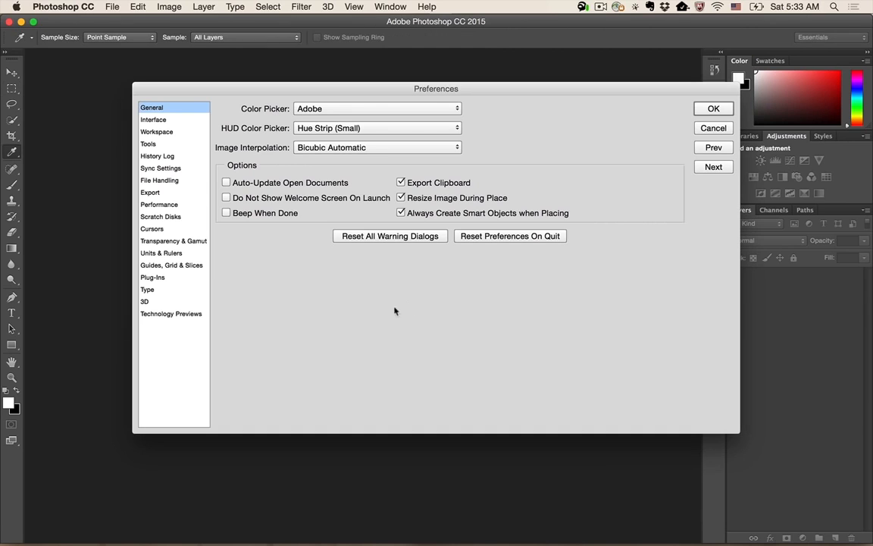
click(173, 313)
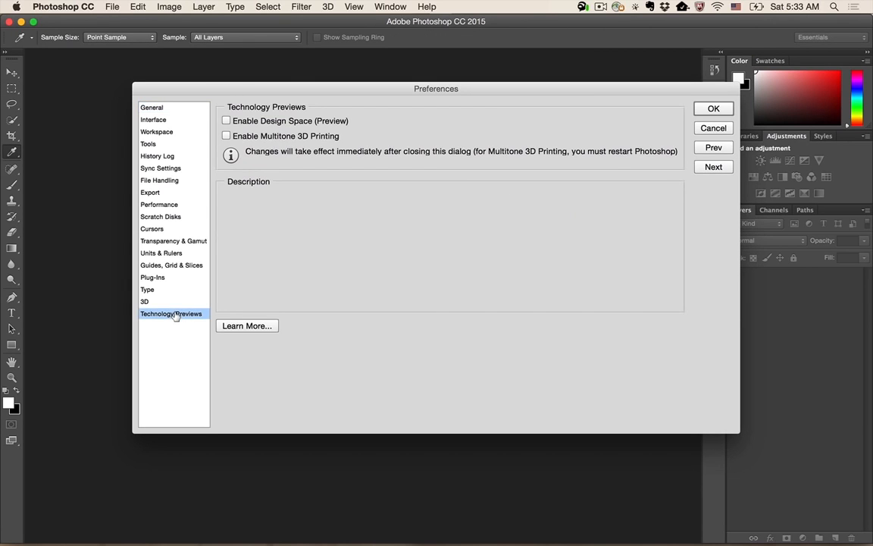
click(226, 120)
click(712, 109)
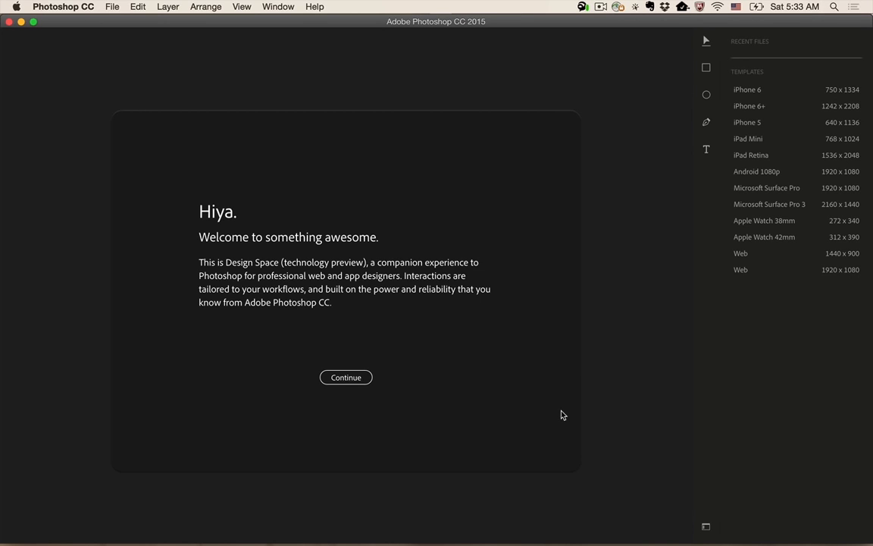
- Page through the Design Space introduction up to its Feedback page and dismiss it
key(Return)
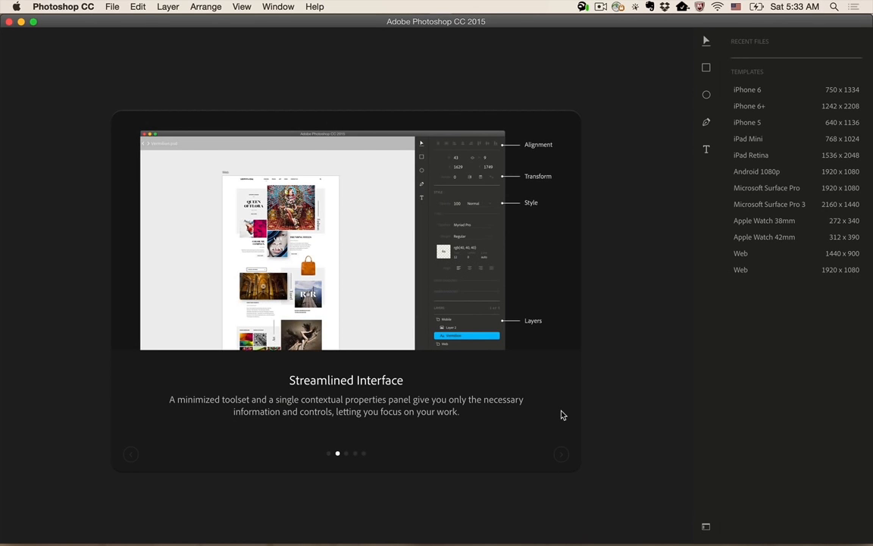
click(561, 411)
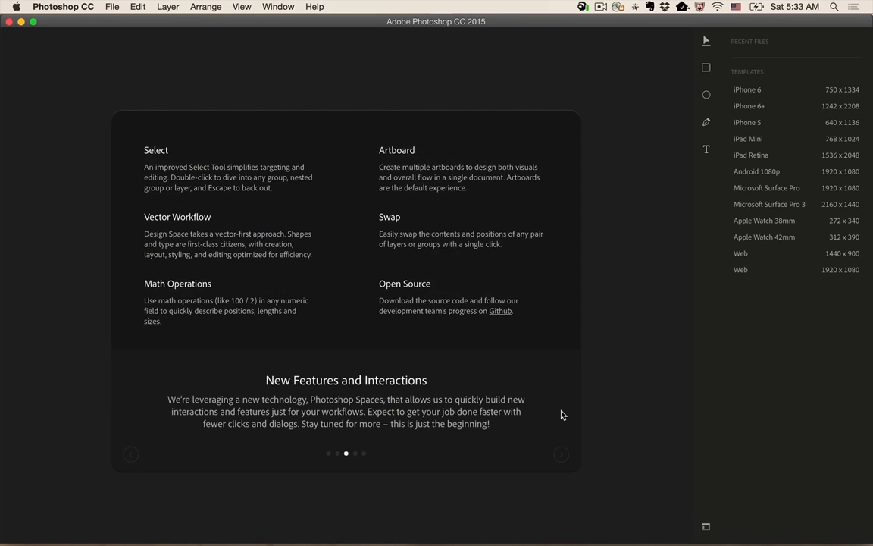
click(561, 414)
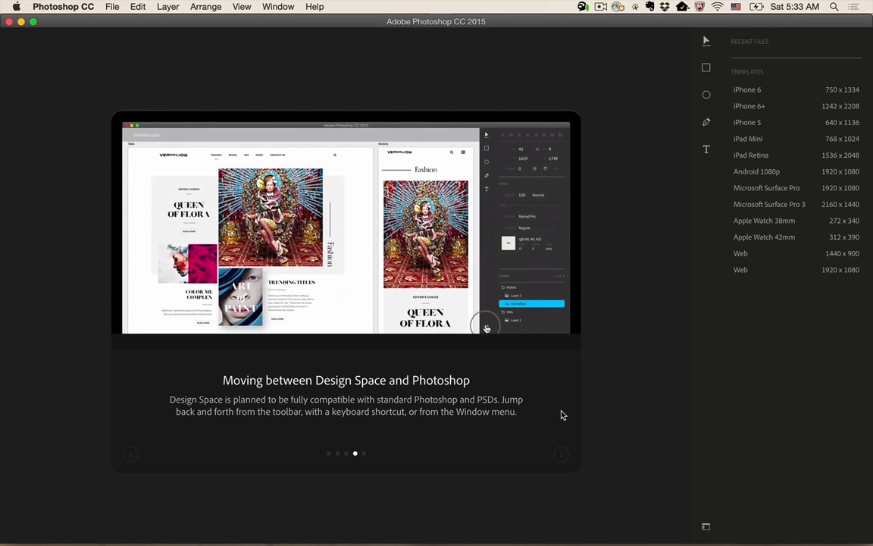
click(561, 414)
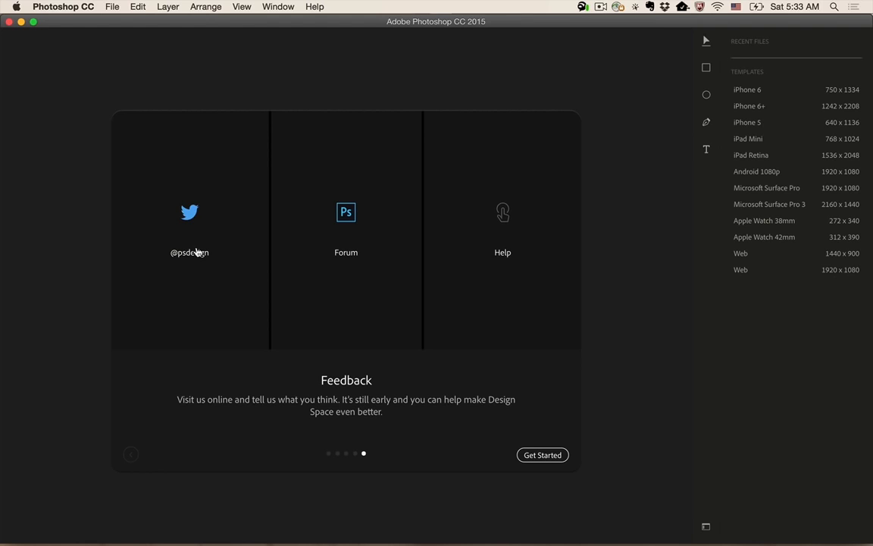
click(639, 319)
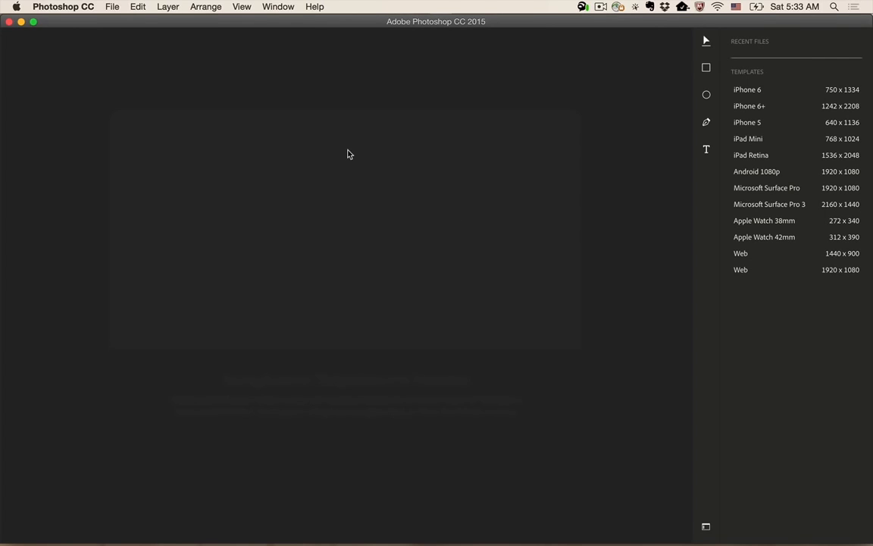
- Switch from Design Space to standard Photoshop and back again to Design Space
click(279, 7)
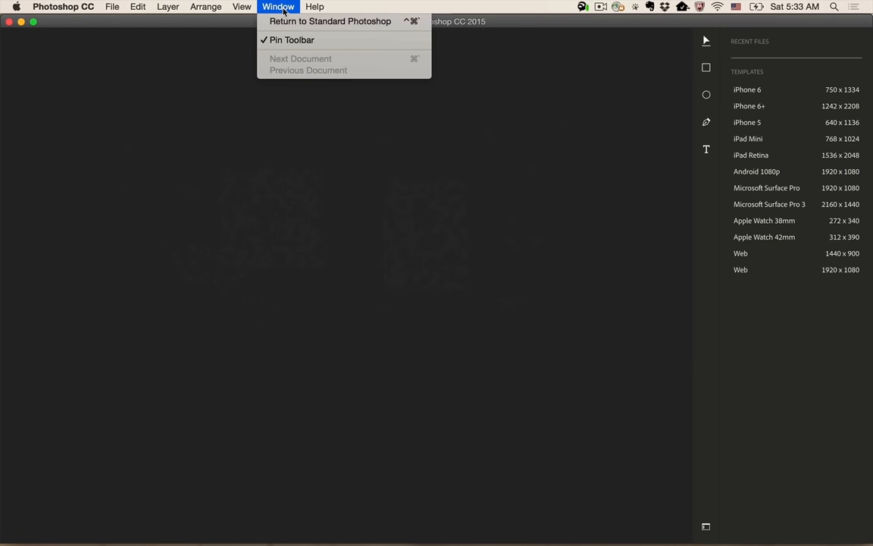
click(601, 182)
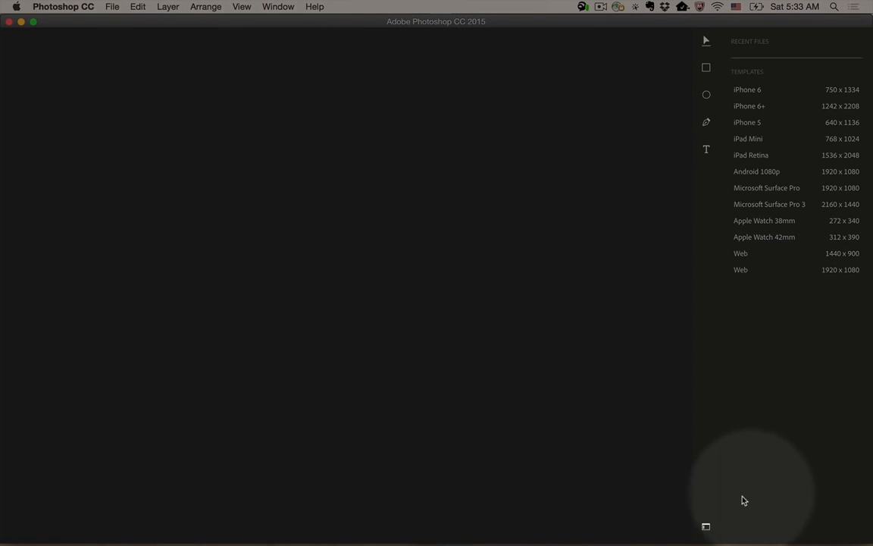
click(705, 526)
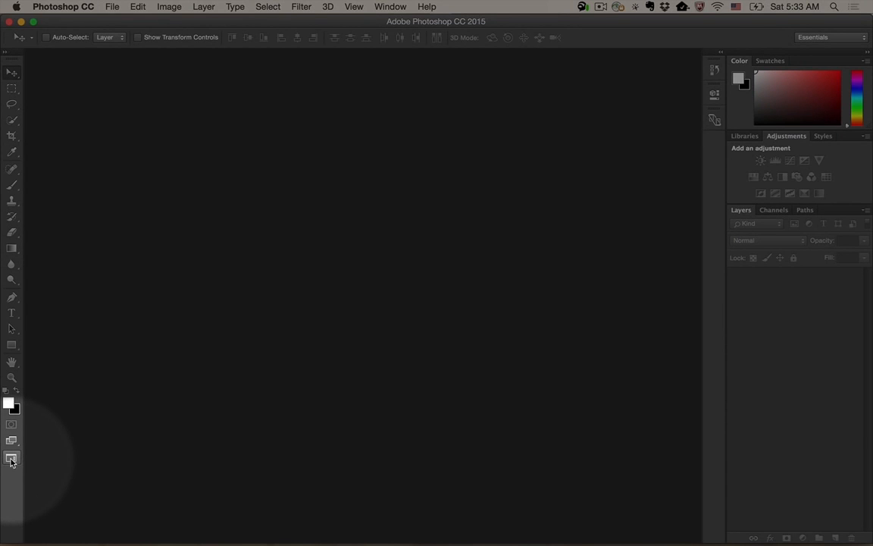
click(12, 459)
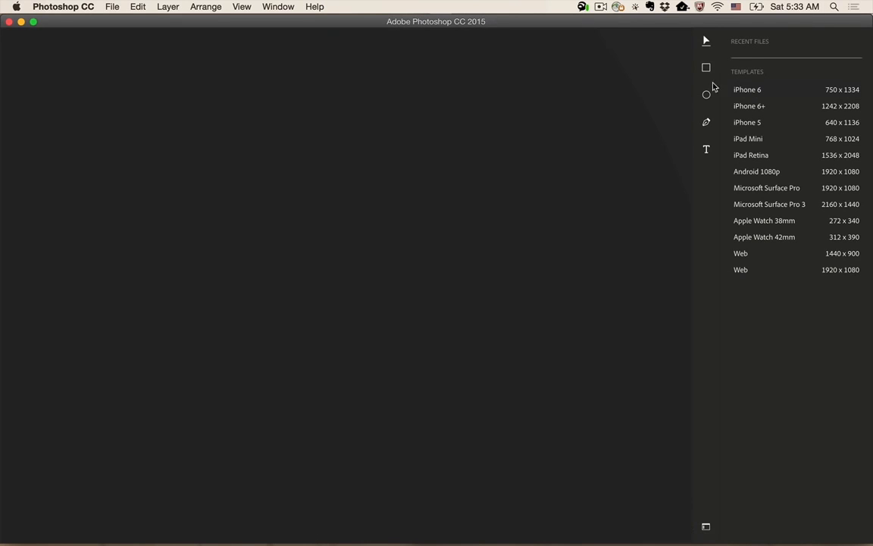
- Create a document from the iPhone 6 template and close it again
click(747, 90)
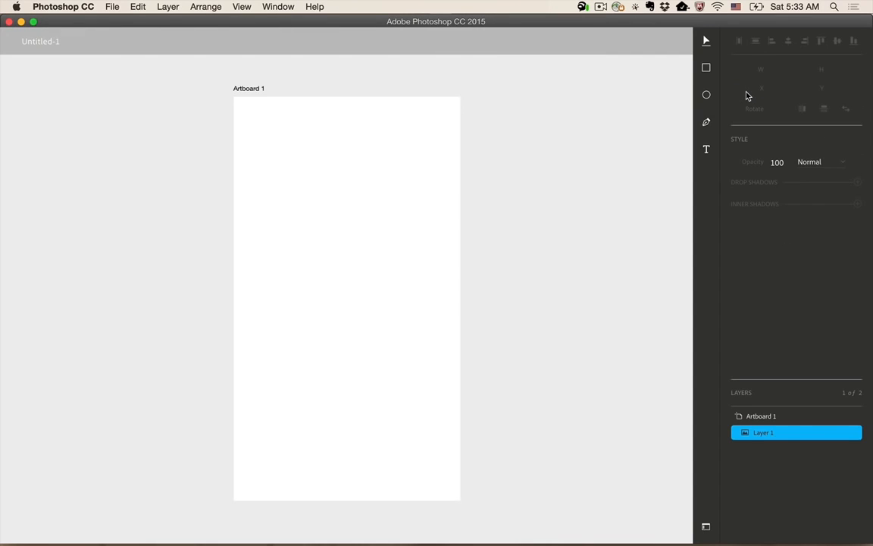
key(super+w)
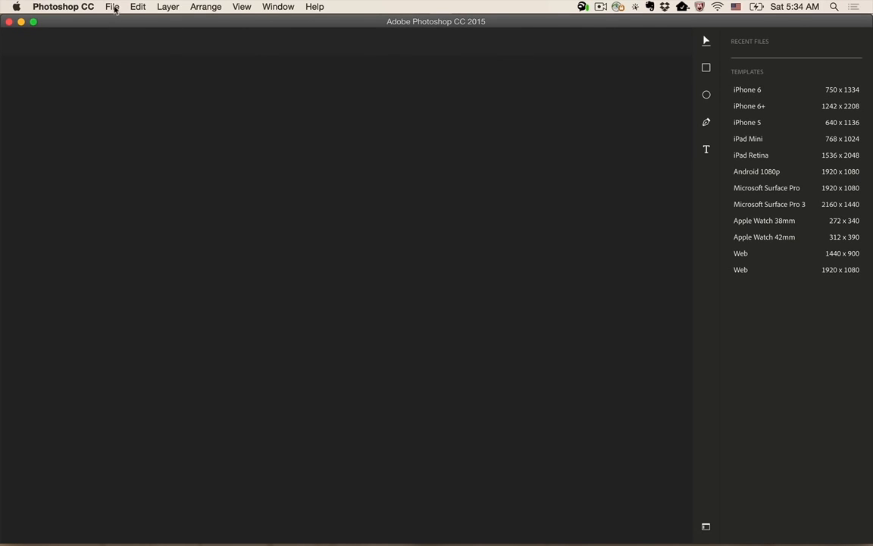
- Open the 04 App Ideas and 05 Adventure Guide PSD files from the Japan_Launch folder and show the 04App Ideas_resolved.psd document
click(112, 7)
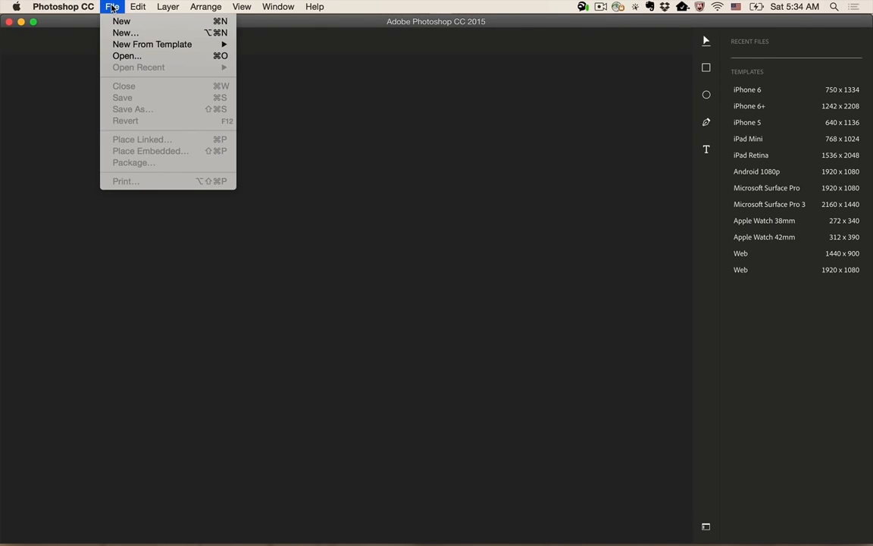
click(118, 55)
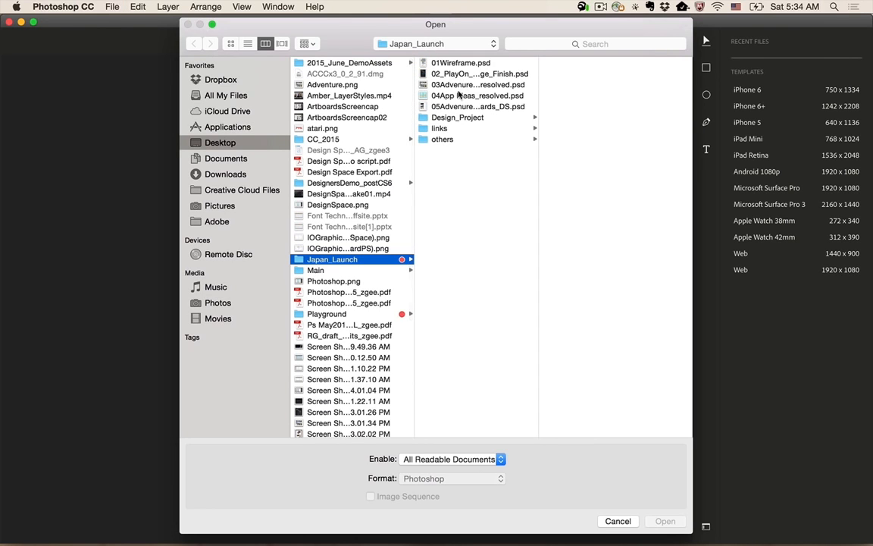
click(457, 96)
shift+click(462, 106)
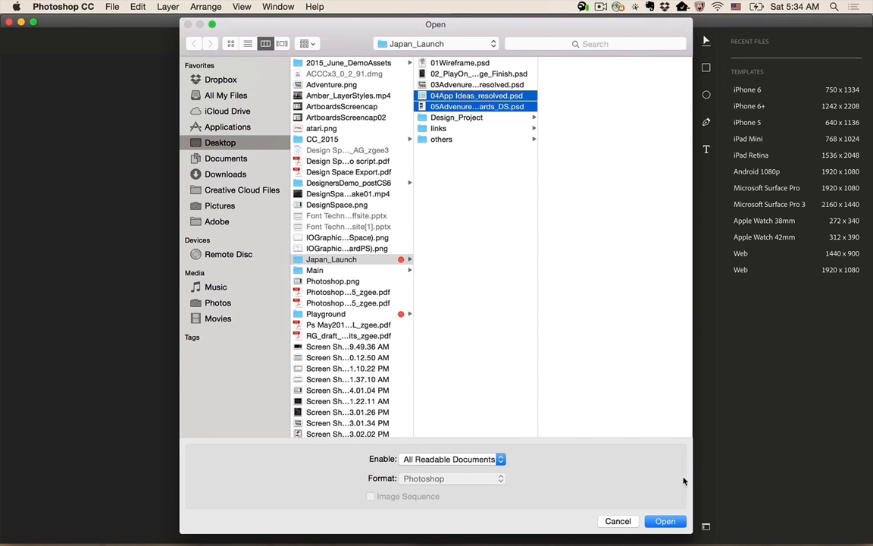
click(664, 522)
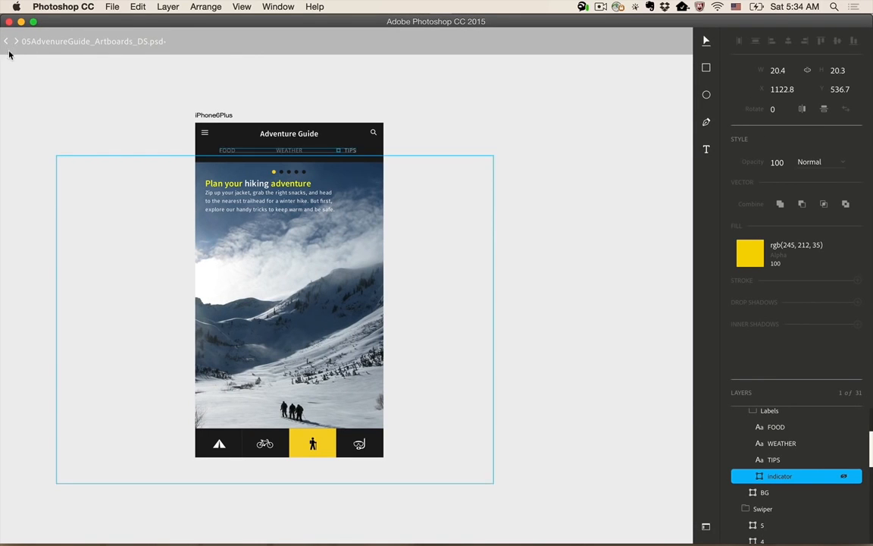
click(7, 43)
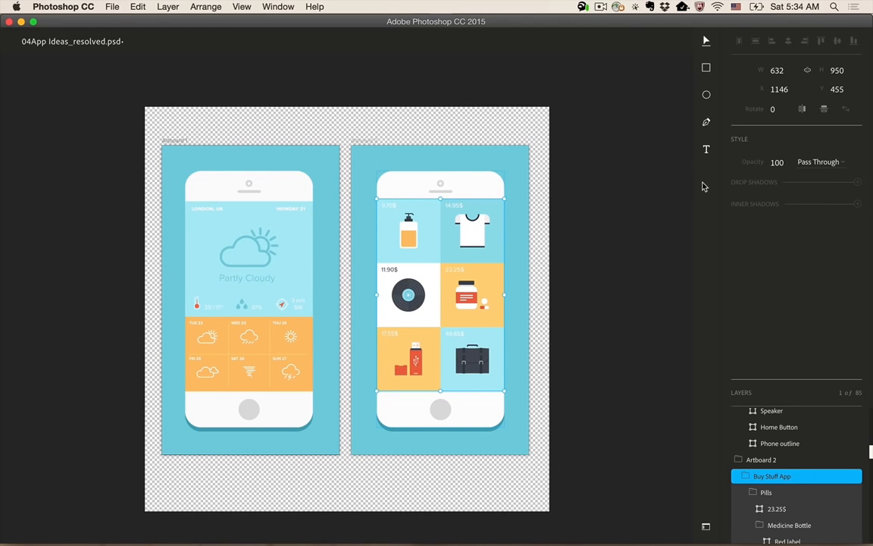
- Unpin the toolbar so it collapses to a single tool, then pin it again
click(278, 6)
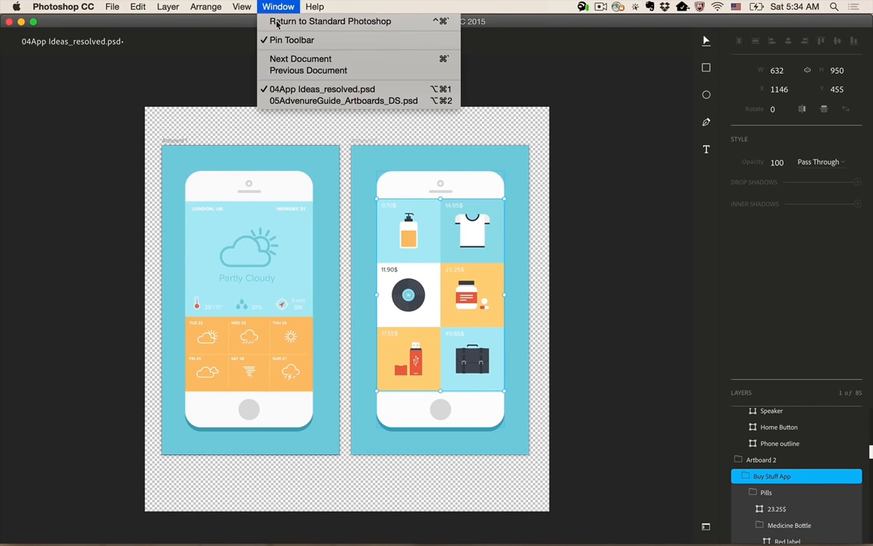
click(277, 40)
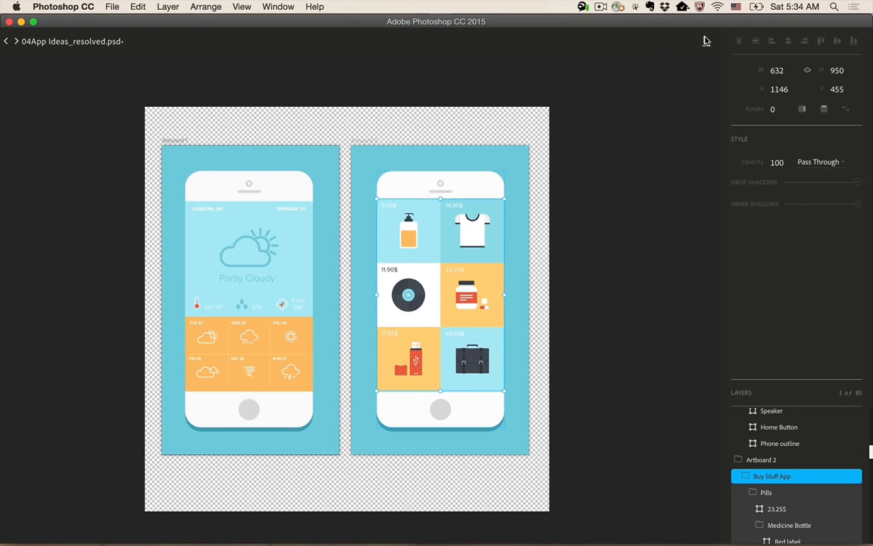
click(705, 68)
click(241, 6)
mouse_move(264, 7)
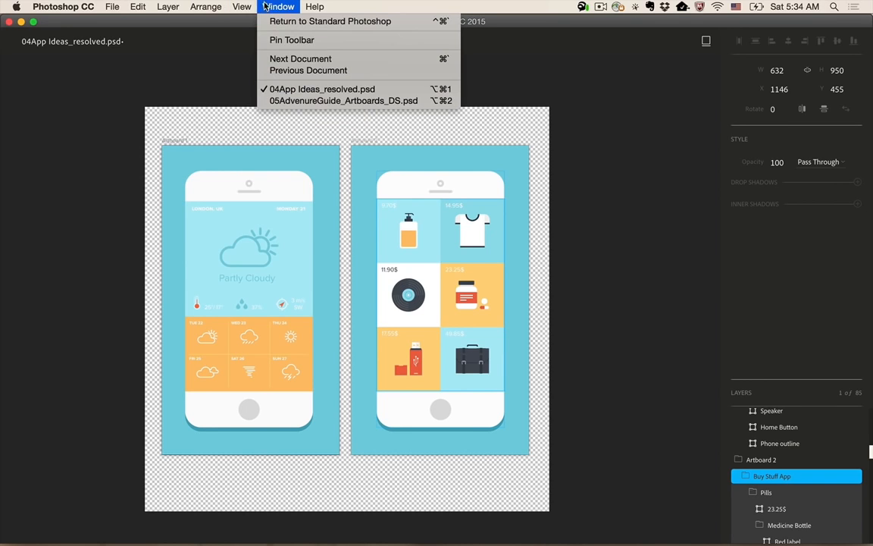
click(283, 39)
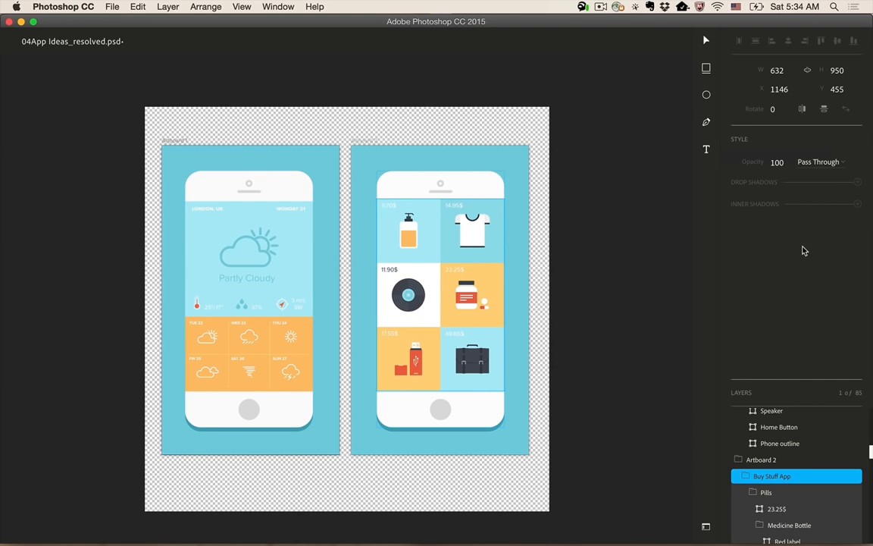
- Select the shirt tile's background and then the Partly Cloudy text, and collapse the Style section to give the layer list more room
super+click(495, 257)
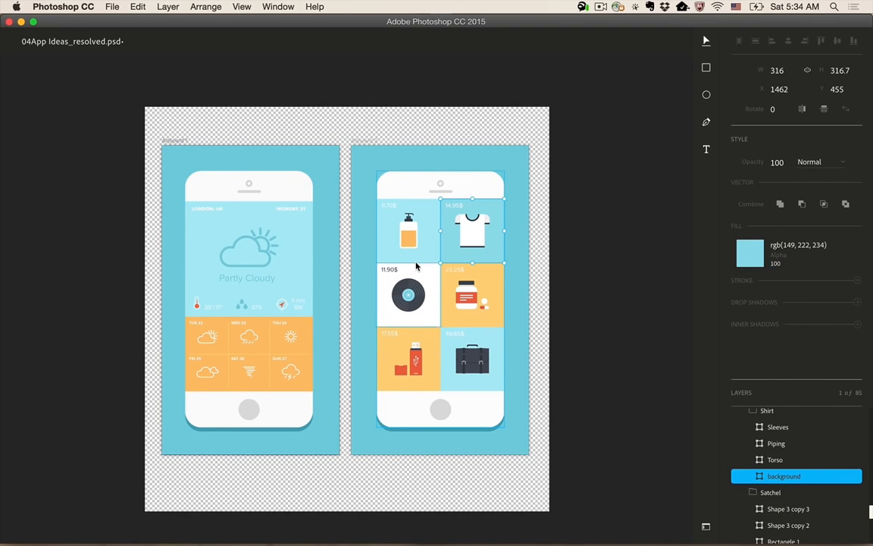
super+click(261, 282)
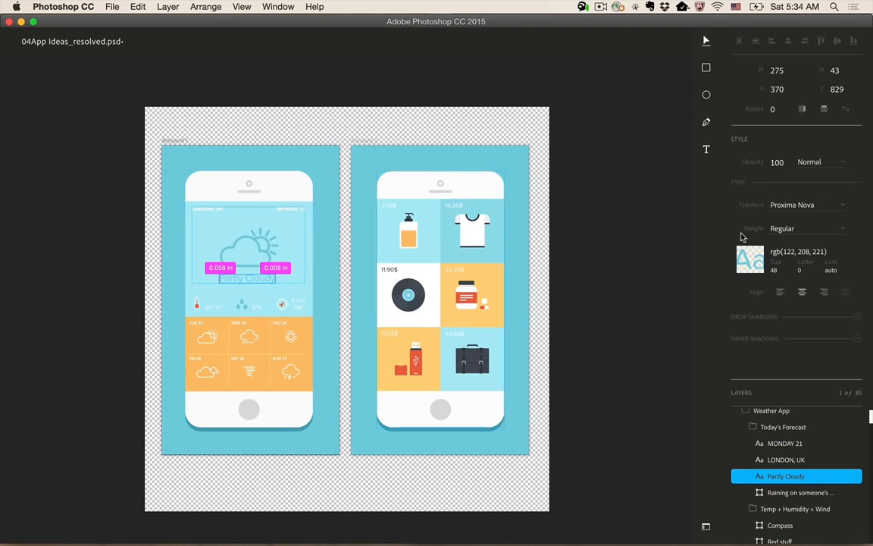
click(760, 394)
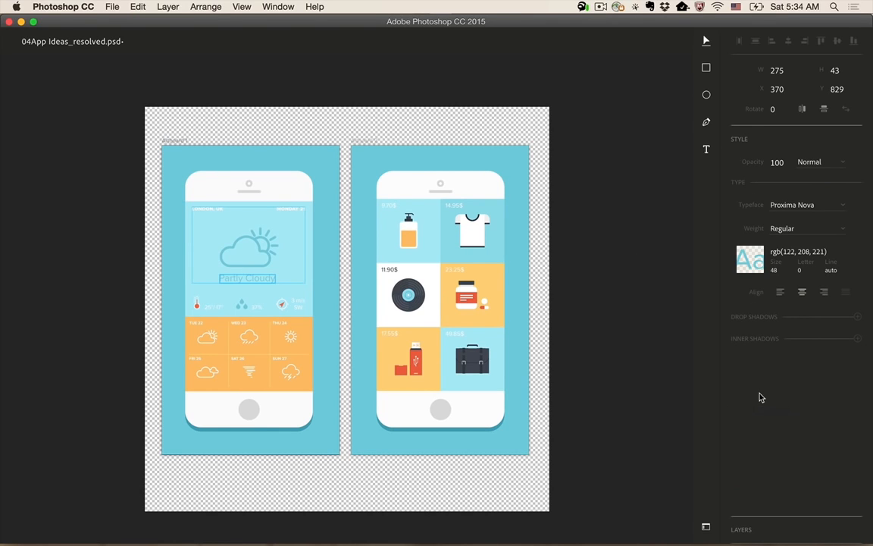
click(741, 140)
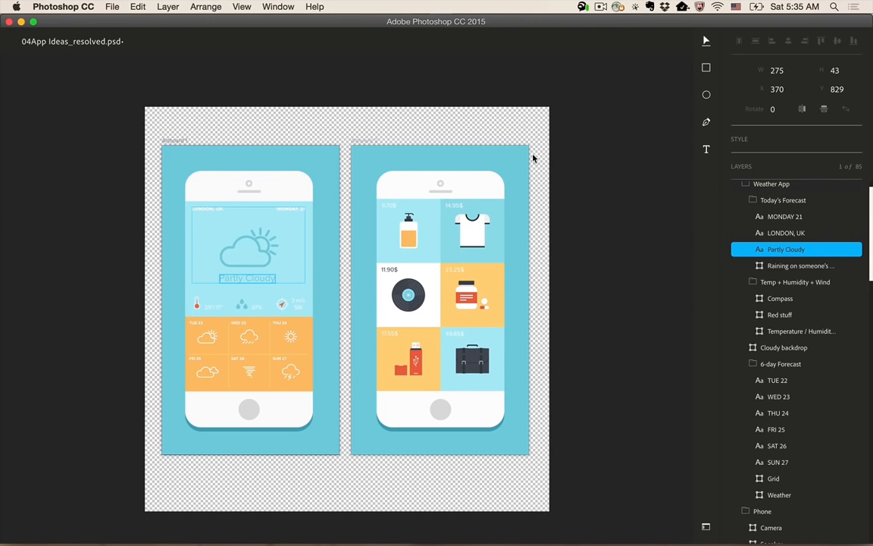
- Select the Phone 2 group, drill down through the Pills group to its background layer, and step back out to the Pills group
click(490, 190)
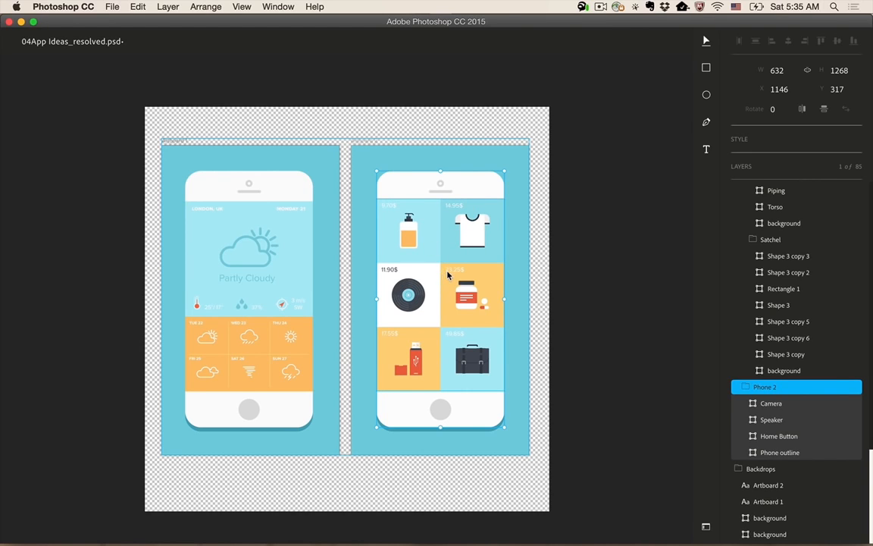
click(449, 292)
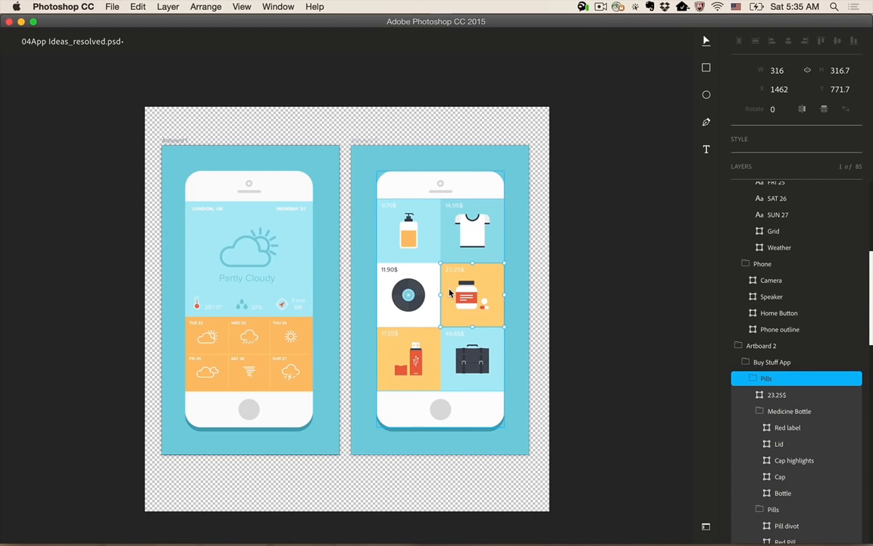
double_click(449, 292)
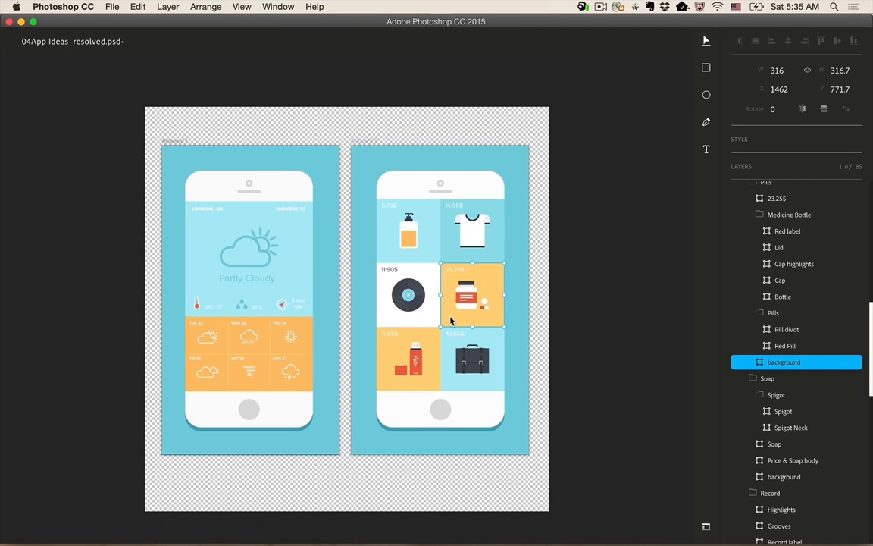
double_click(451, 320)
key(Escape)
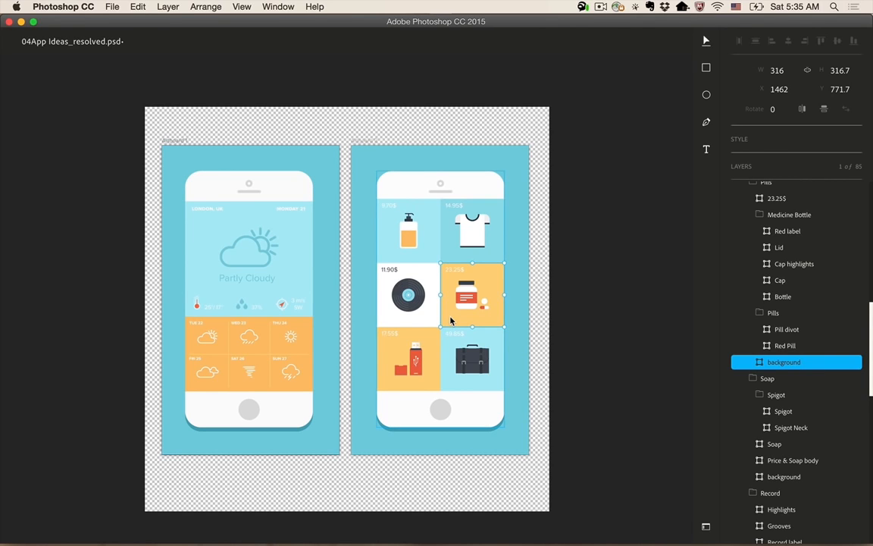
key(Escape)
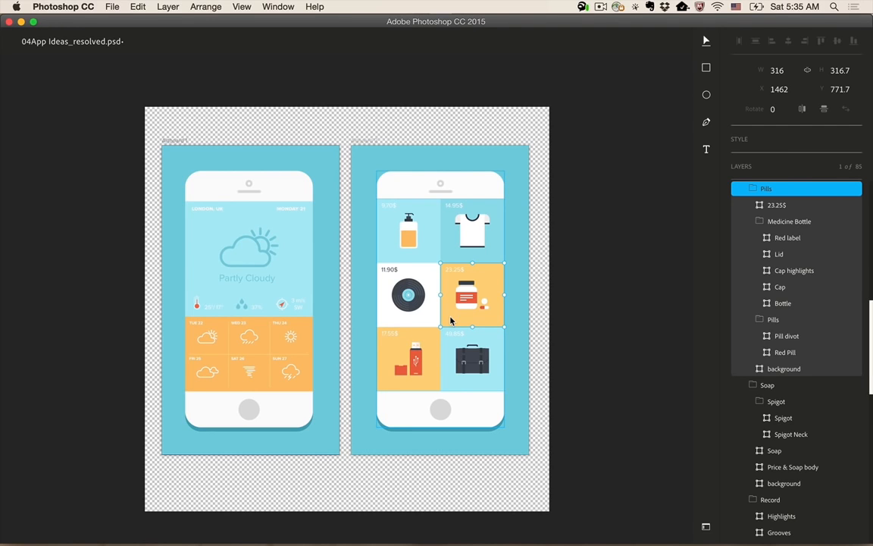
- Select the nested Partly Cloudy text on the weather screen directly, bypassing its parent groups
key(super)
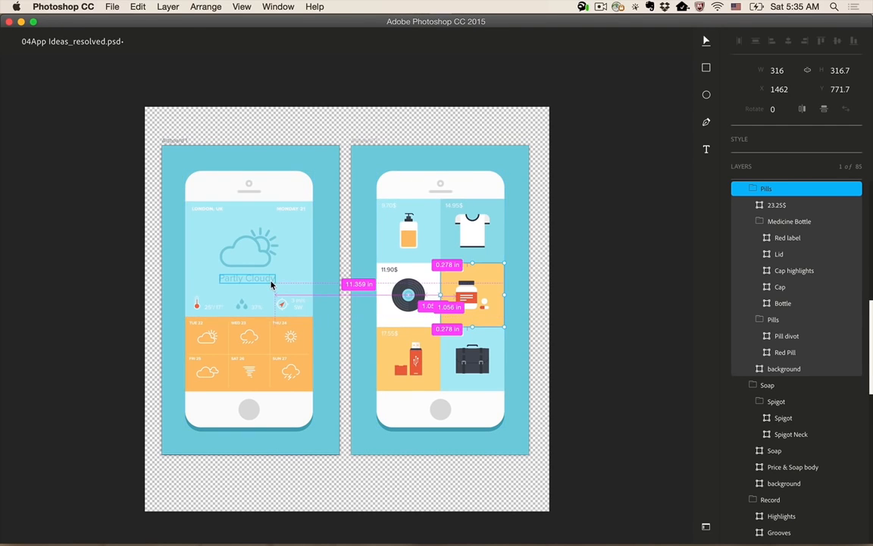
super+click(272, 285)
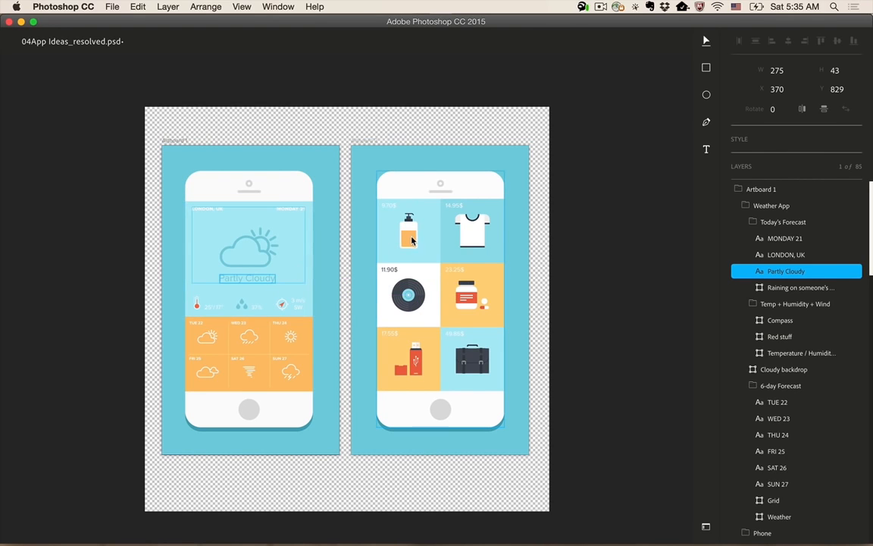
- Select the Shirt and Record groups on the shop screen together and swap their positions
super+click(410, 239)
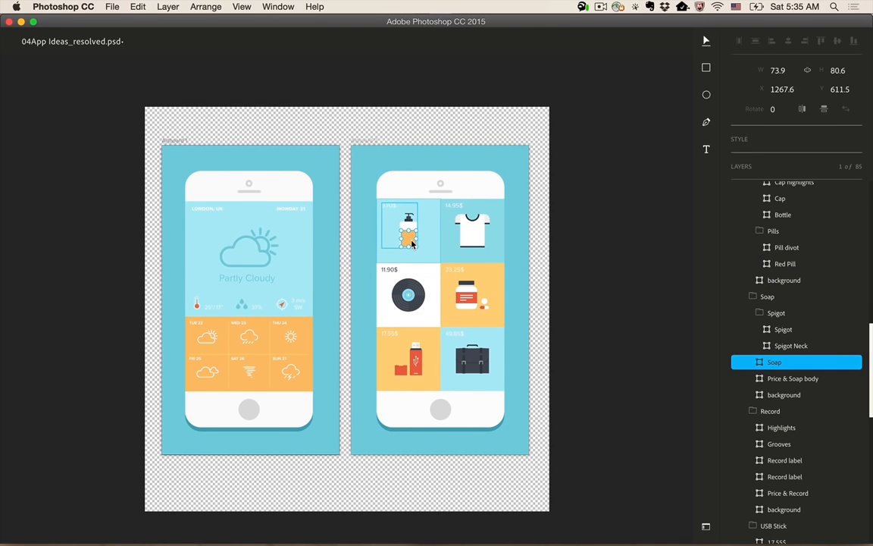
super+click(466, 255)
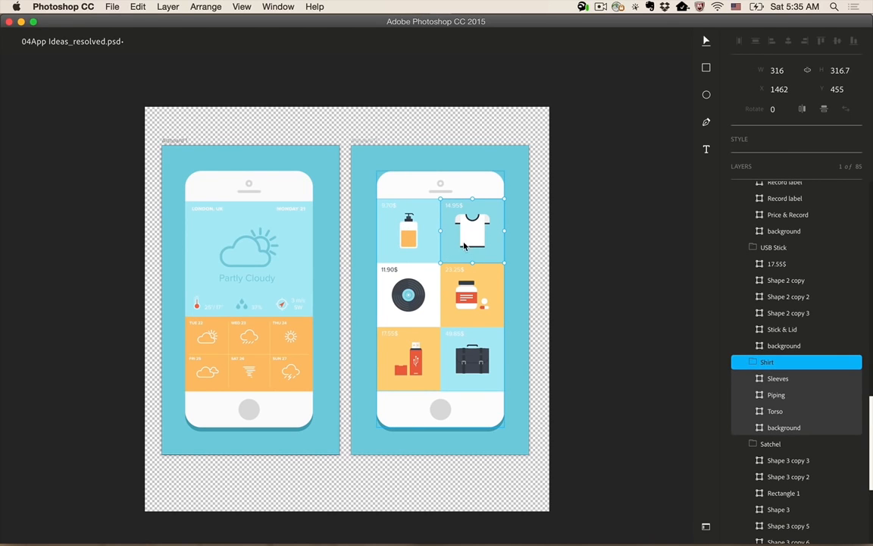
shift+super+click(430, 279)
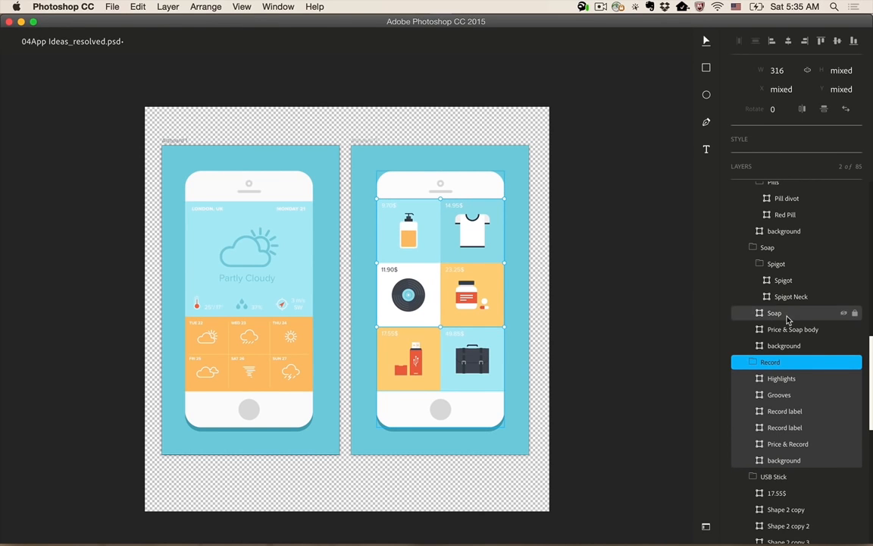
scroll(785, 318, down, 2)
scroll(787, 319, up, 5)
scroll(787, 319, down, 5)
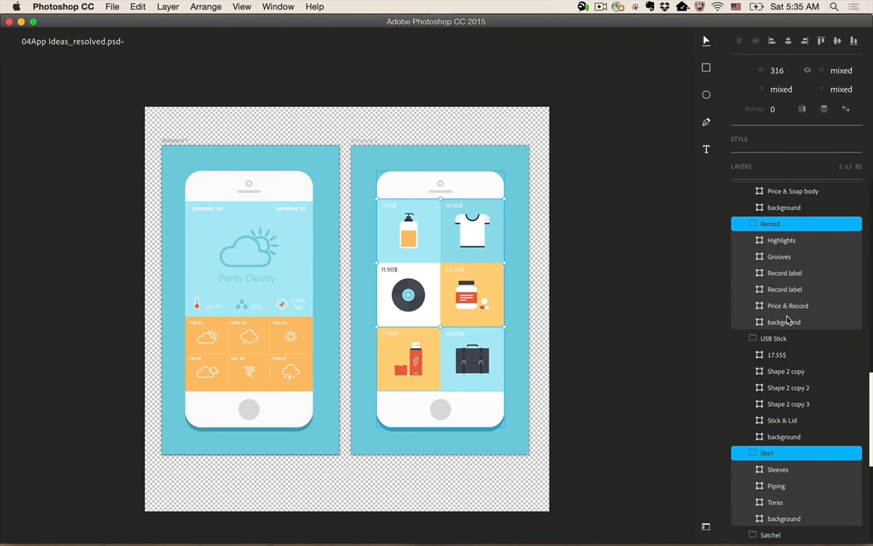
click(845, 110)
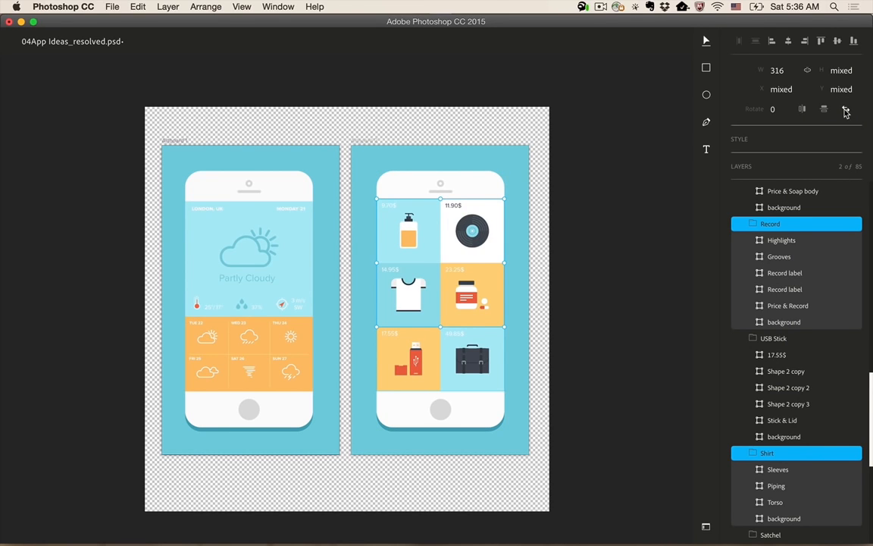
- Switch to the 05AdvenureGuide_Artboards_DS.psd document and select the TIPS label in its top navigation
click(468, 237)
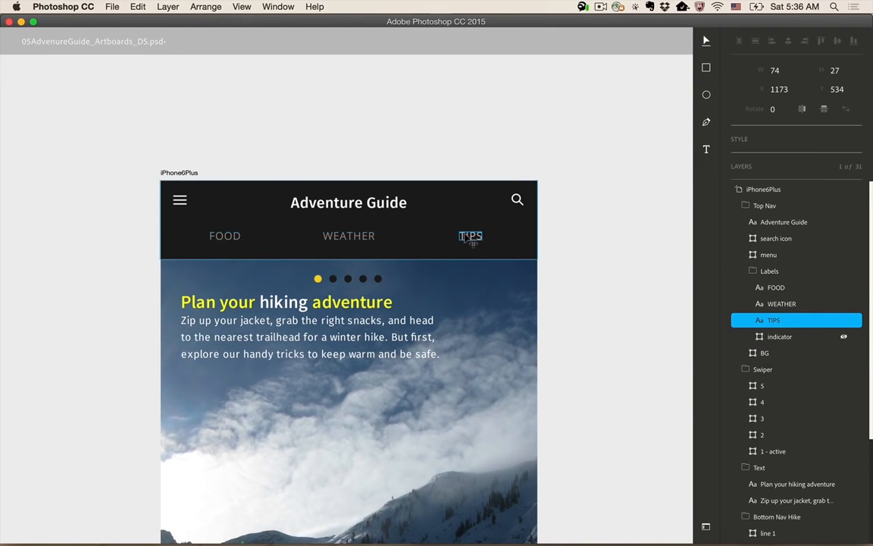
key(super+equal)
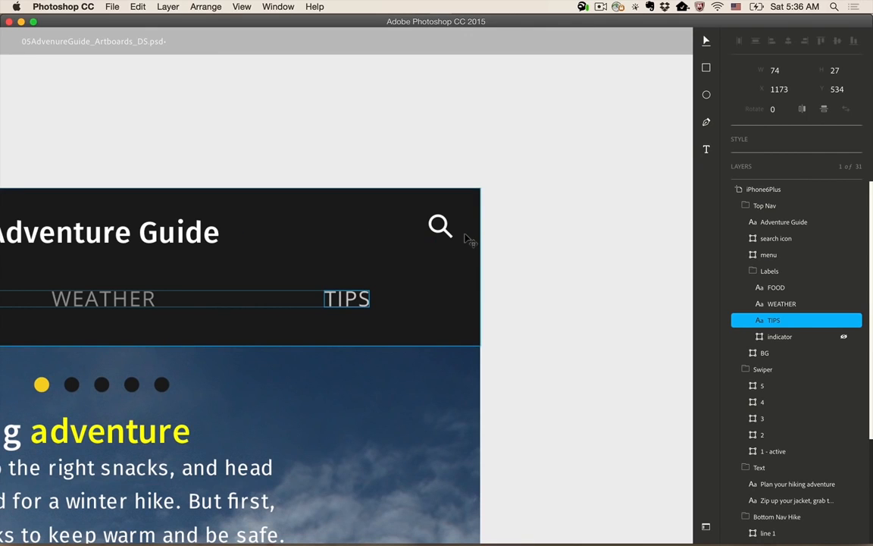
key(super+minus)
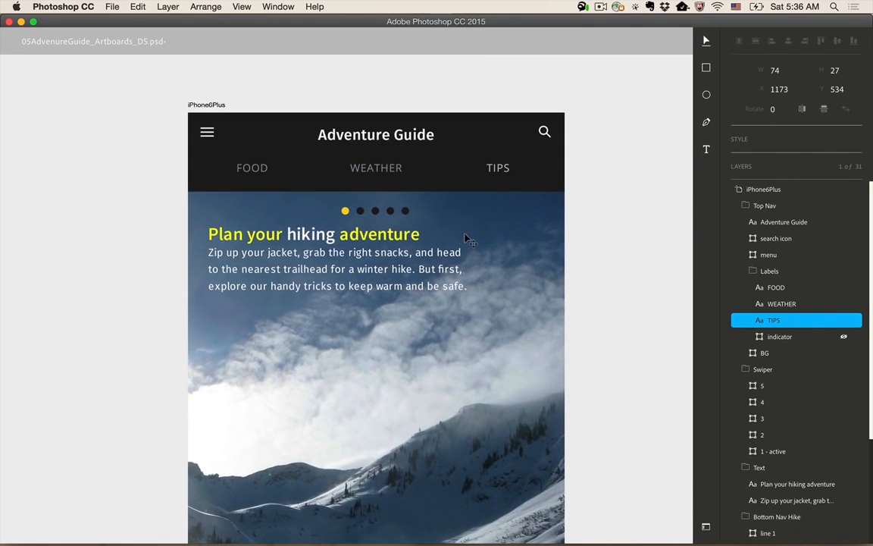
- Draw a rectangle about 142 × 70 px around the FOOD label and fill it with #2b2b2b
click(224, 181)
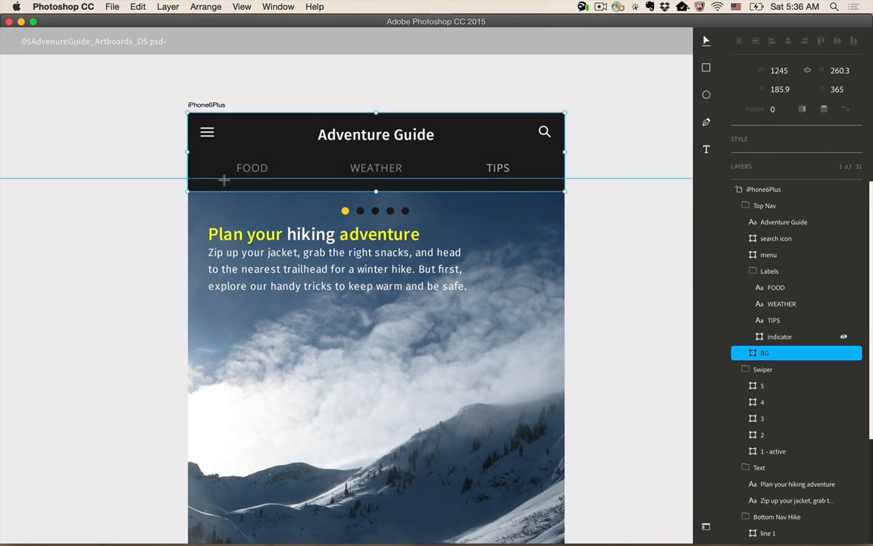
drag(232, 159, 272, 176)
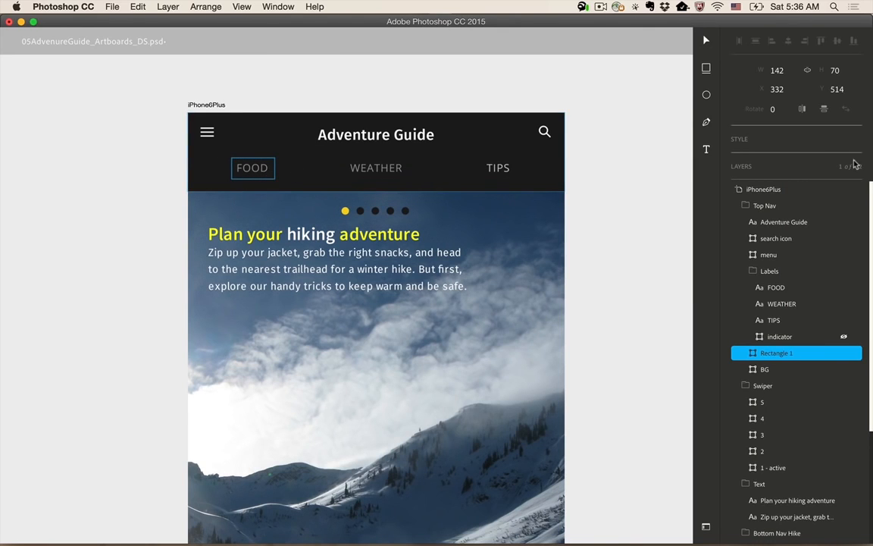
click(749, 146)
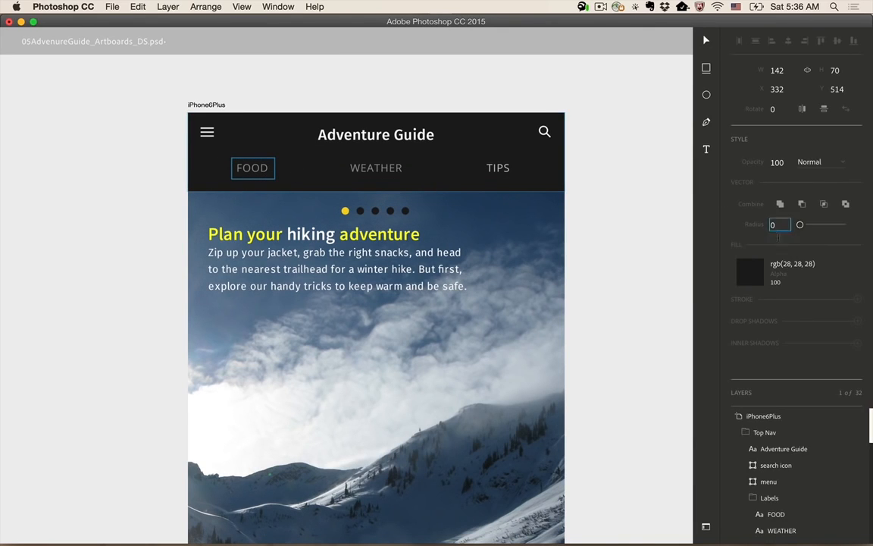
click(774, 265)
click(804, 262)
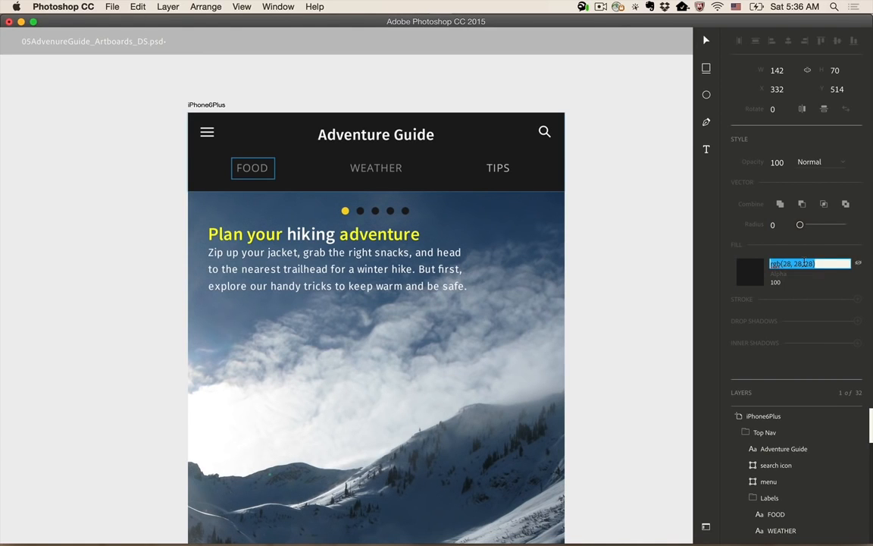
text(#2)
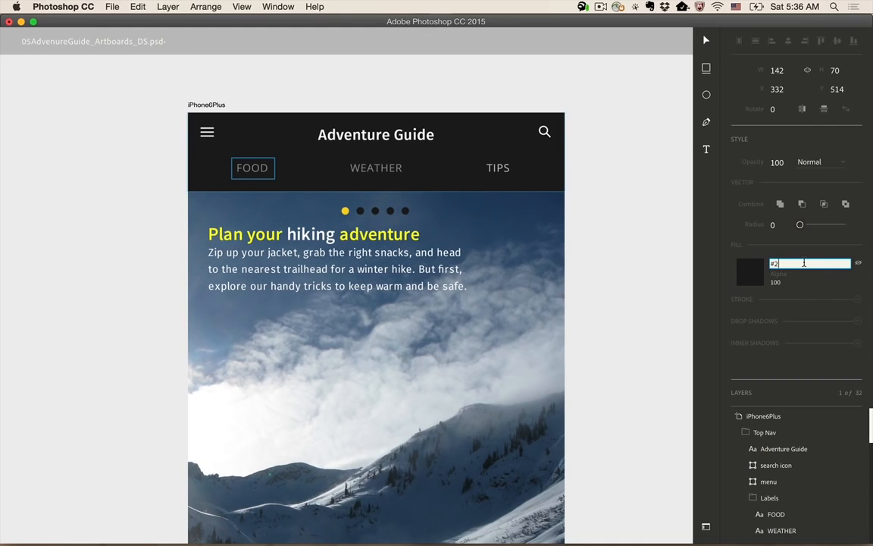
text(b2b2b)
key(Return)
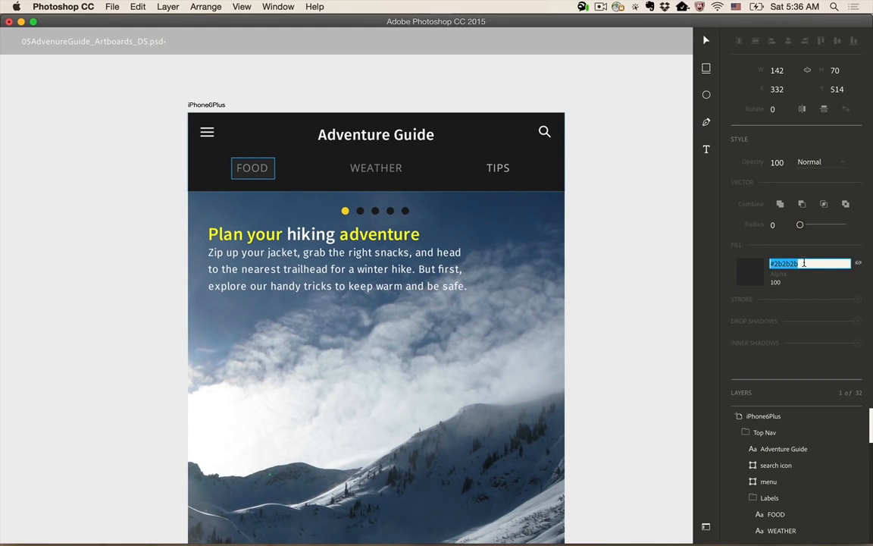
- Add a stroke to the rectangle around FOOD and set its color to grey
click(855, 300)
click(787, 318)
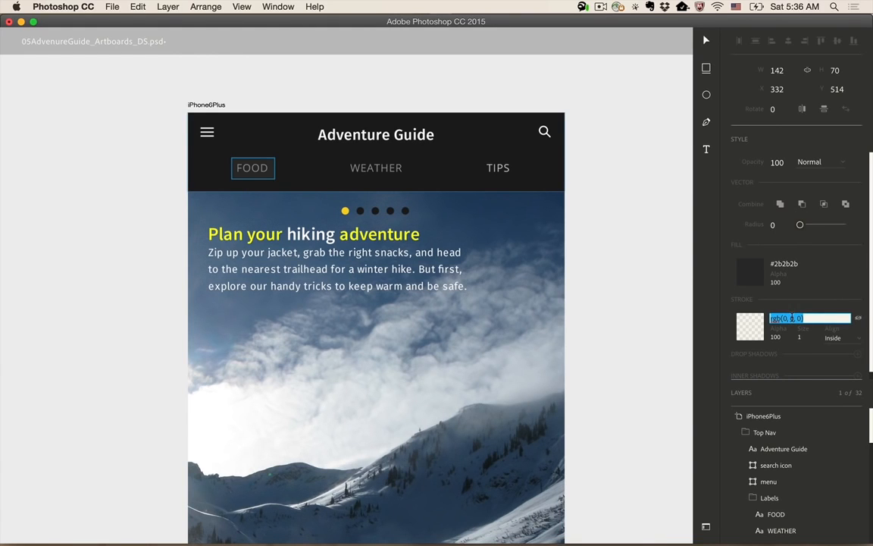
text(grey)
click(807, 317)
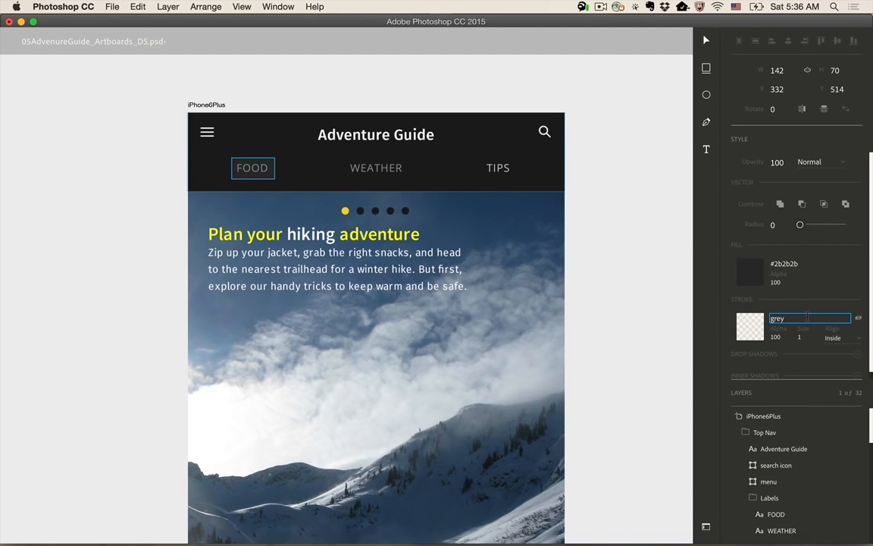
key(Return)
- Duplicate the rectangle around FOOD onto the WEATHER and TIPS labels
click(271, 176)
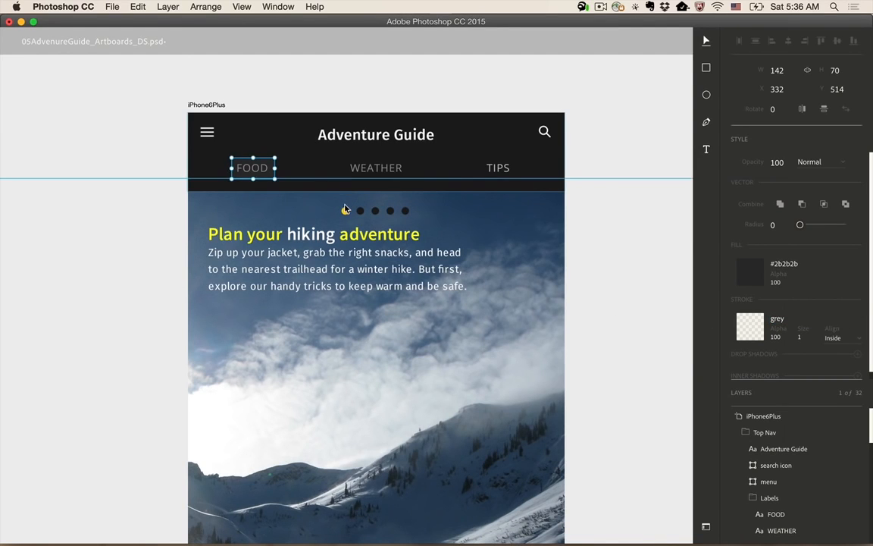
drag(272, 178, 506, 171)
shift+click(385, 180)
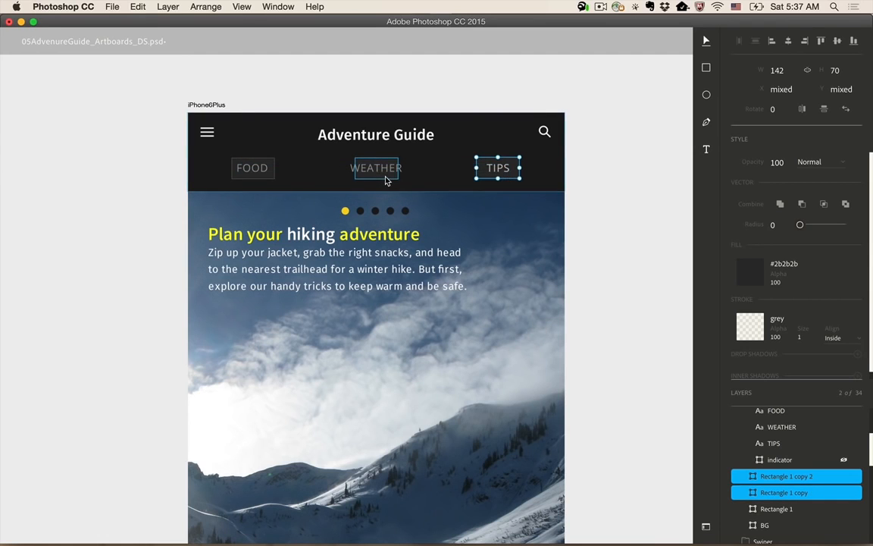
shift+click(258, 183)
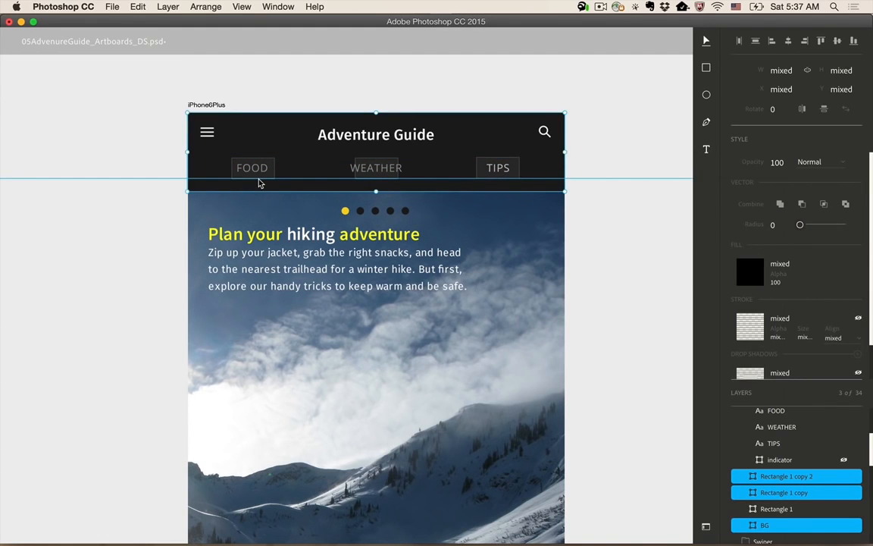
click(262, 180)
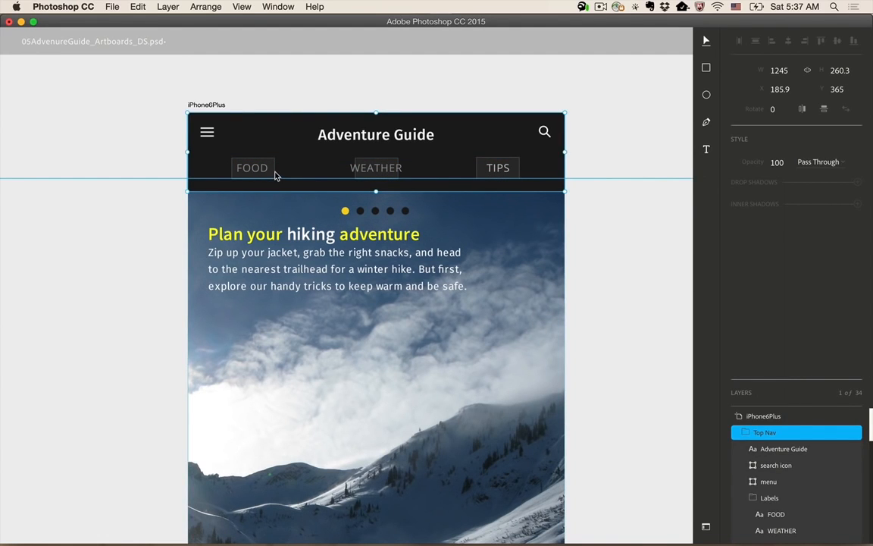
- Select the three rectangles behind FOOD, WEATHER and TIPS and align their vertical centers
click(270, 175)
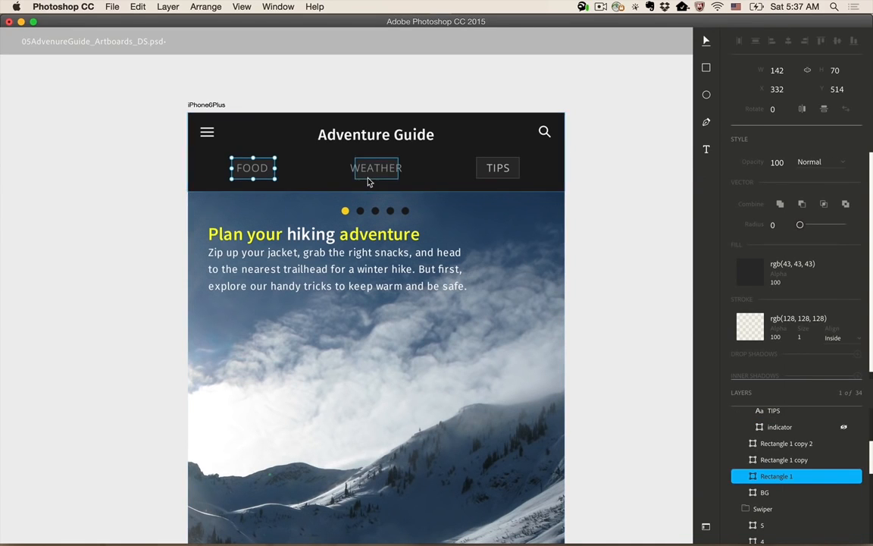
shift+click(368, 182)
shift+click(481, 178)
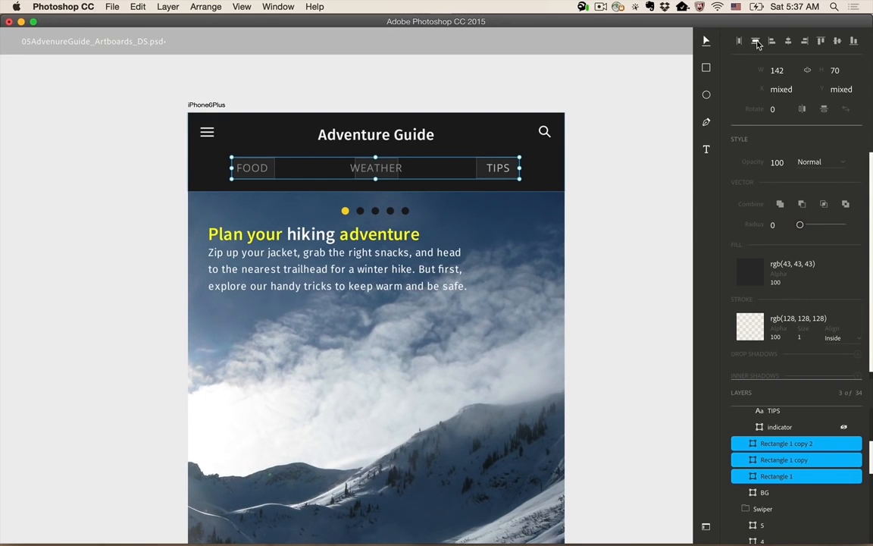
click(837, 40)
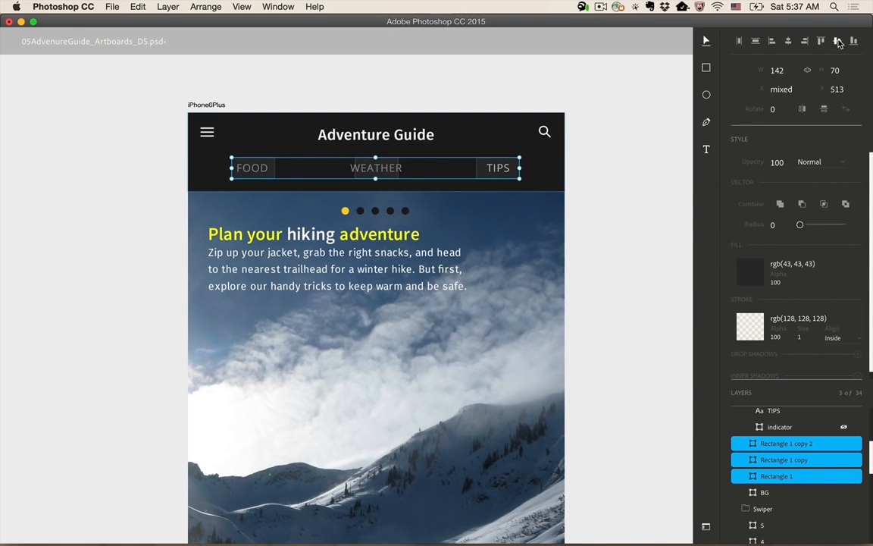
- Set the width of the three selected rectangles to 280 px
click(789, 67)
text(280)
key(Return)
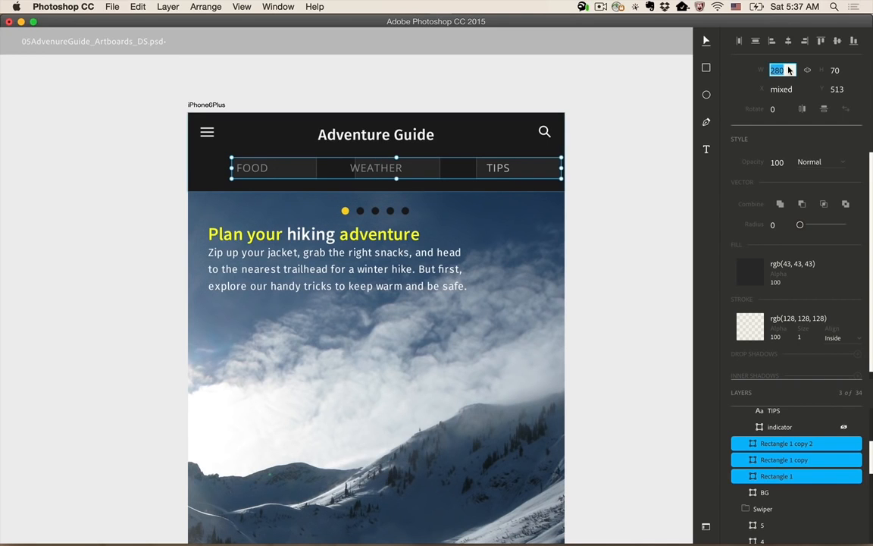
key(Return)
- Nudge the three rectangles left by about 60 px so they surround their labels
key(shift+Left)
key(shift+Left)
key(shift+Left)
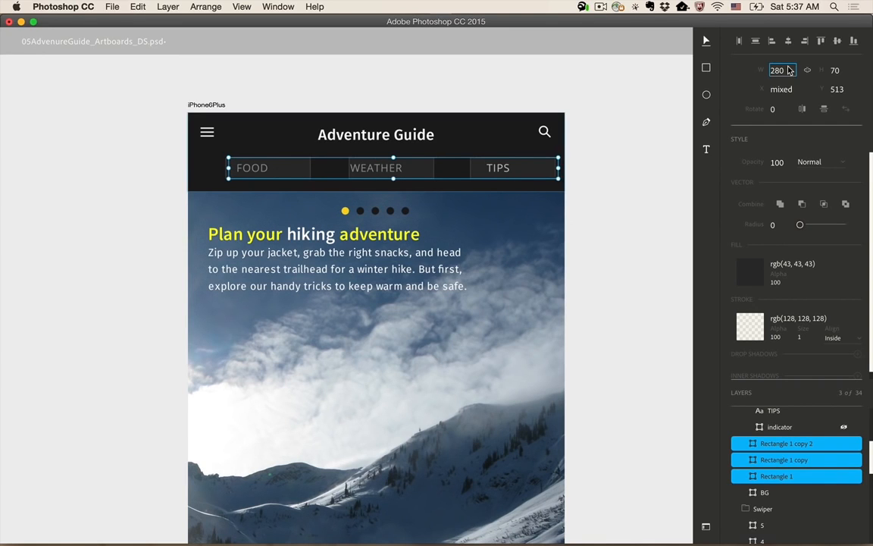
key(shift+Left)
key(shift+Left)
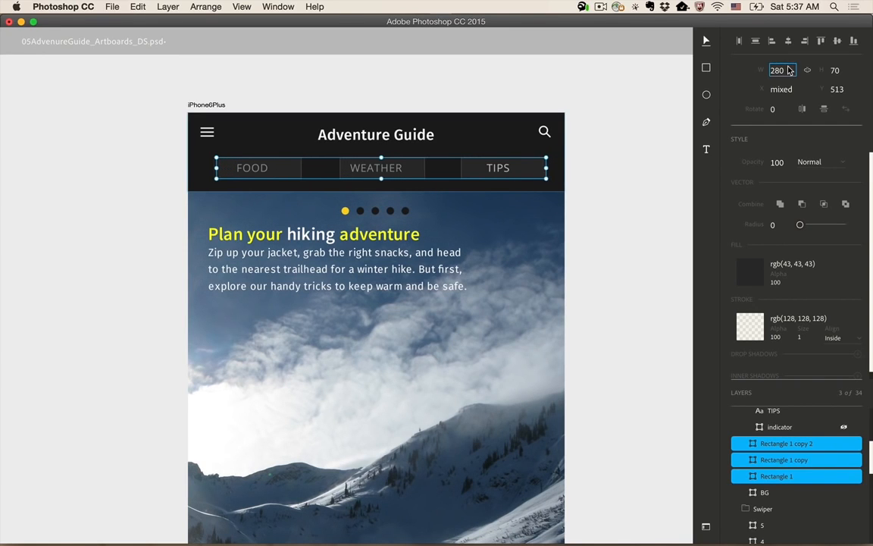
key(shift+Left)
- Increase the height of the three label rectangles by 10 px to 80 px
click(841, 70)
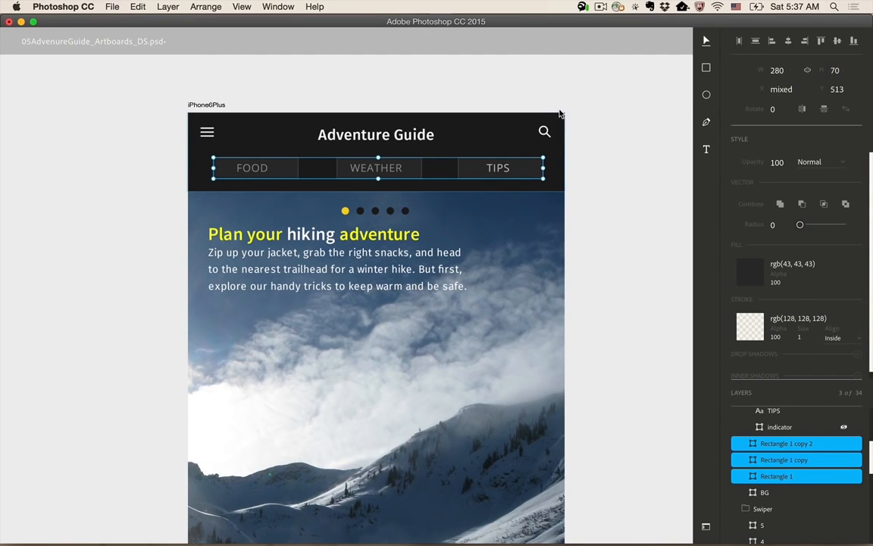
mouse_move(563, 113)
mouse_down()
mouse_move(568, 193)
mouse_move(569, 119)
mouse_up()
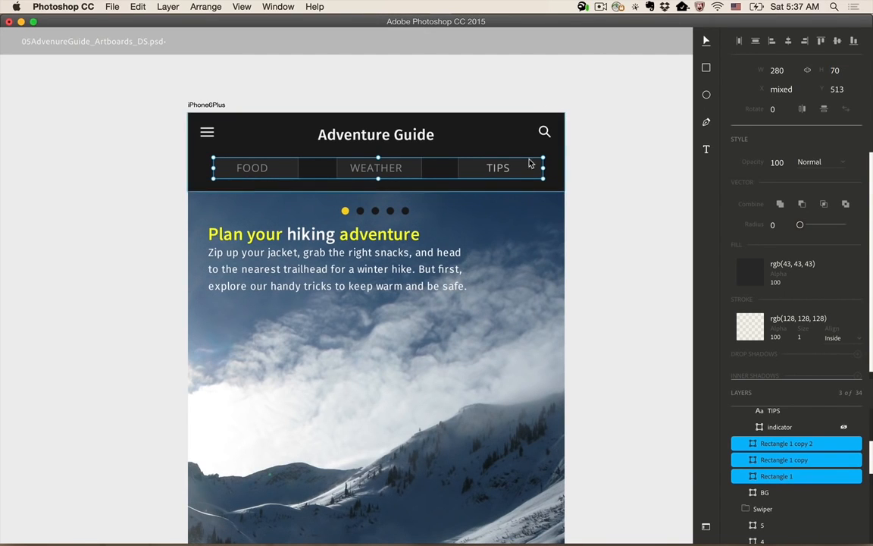
click(834, 70)
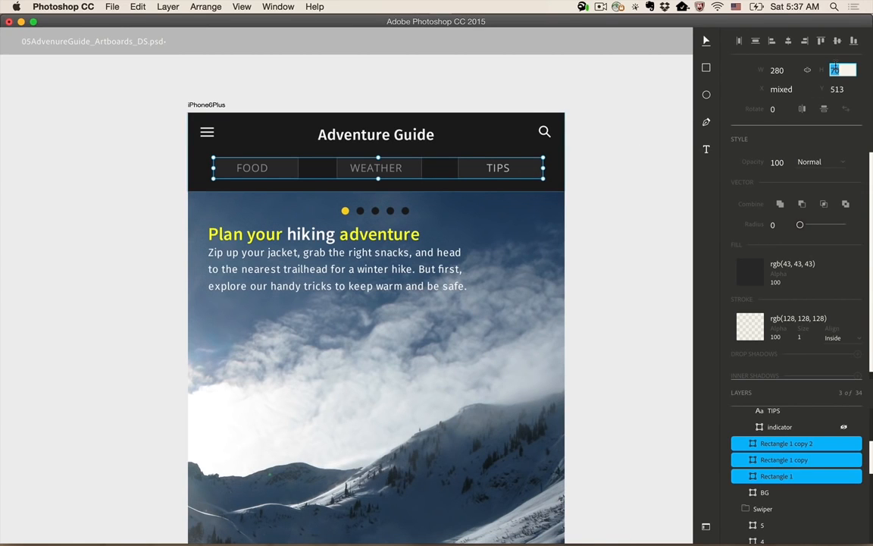
text(70+10)
key(Return)
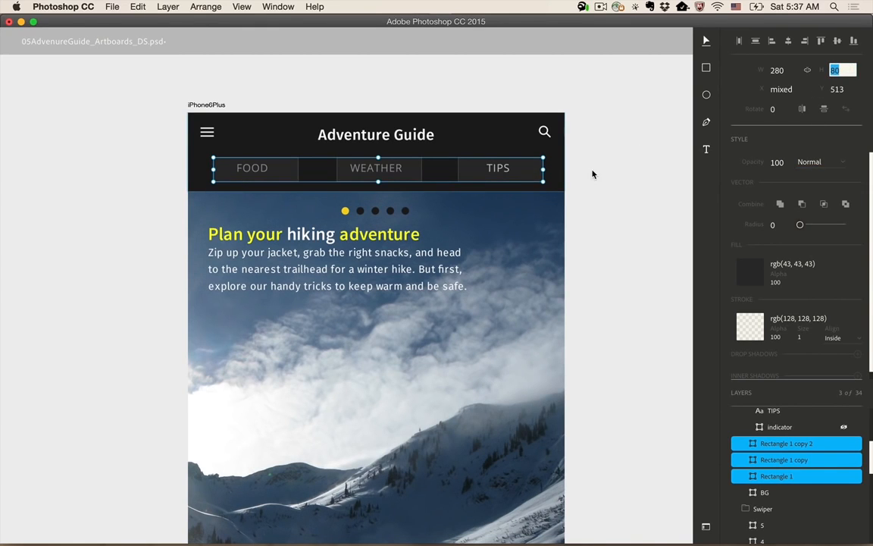
- Nudge the three rectangles up to Y 505 so their labels sit vertically centered
click(593, 174)
key(shift+Up)
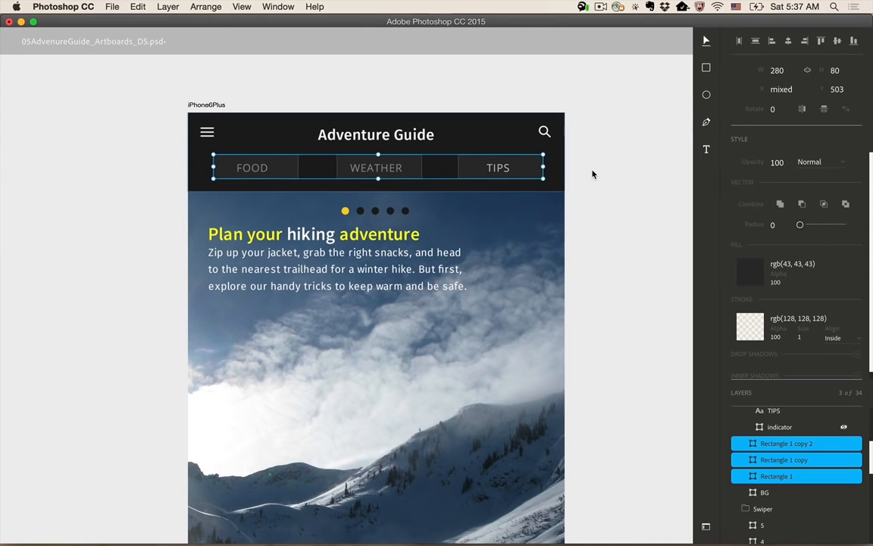
key(Down)
key(Down)
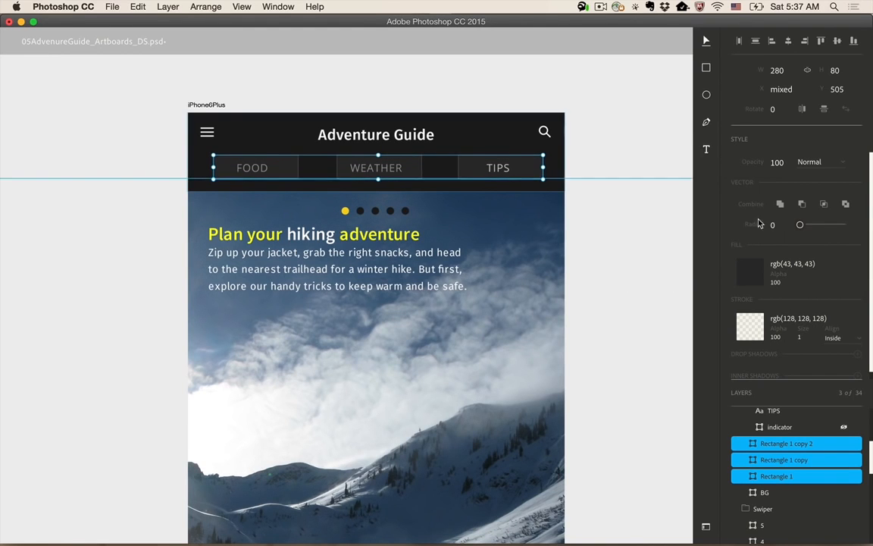
- Round the corners of all three label rectangles with a radius of 40, then drop their selection
click(776, 224)
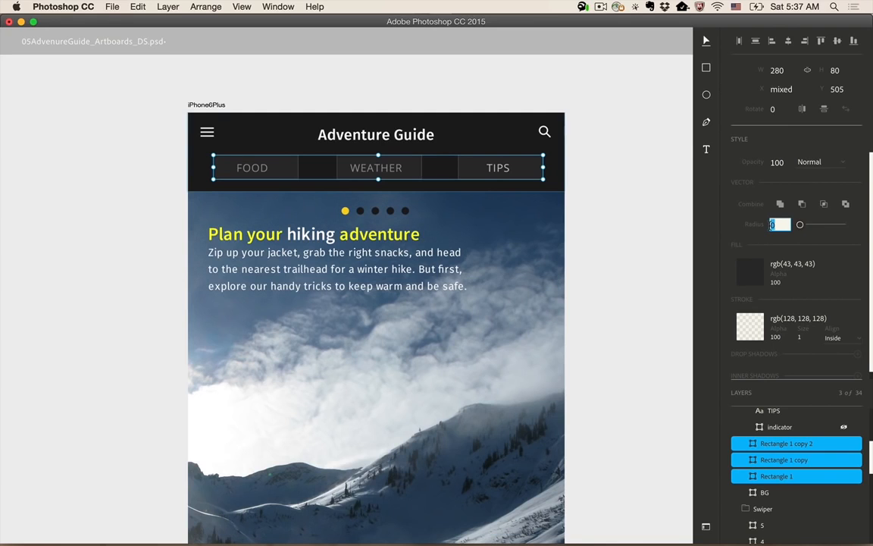
scroll(795, 339, down, 1)
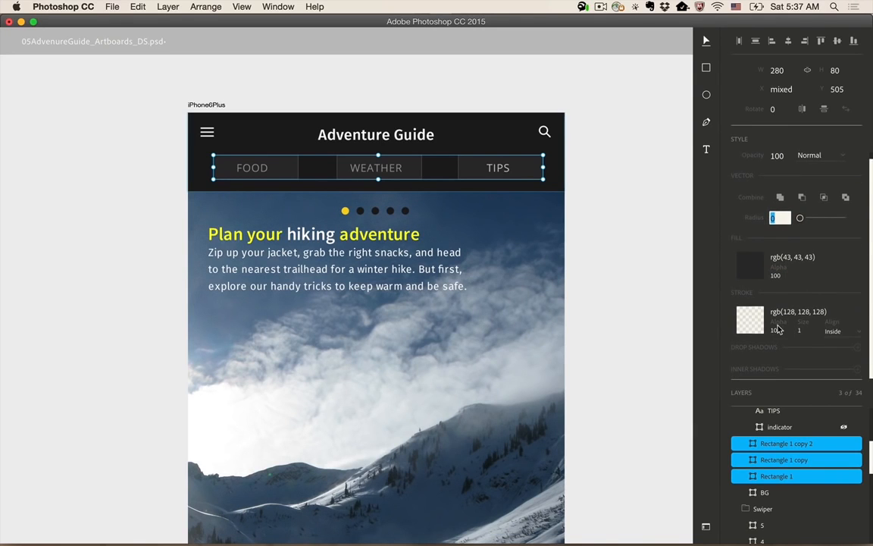
scroll(779, 328, up, 1)
click(788, 317)
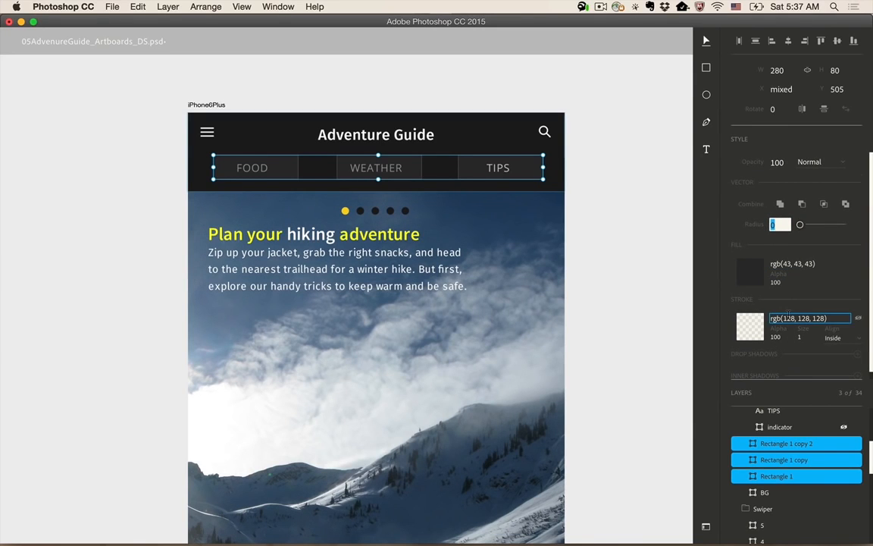
text(40)
key(Return)
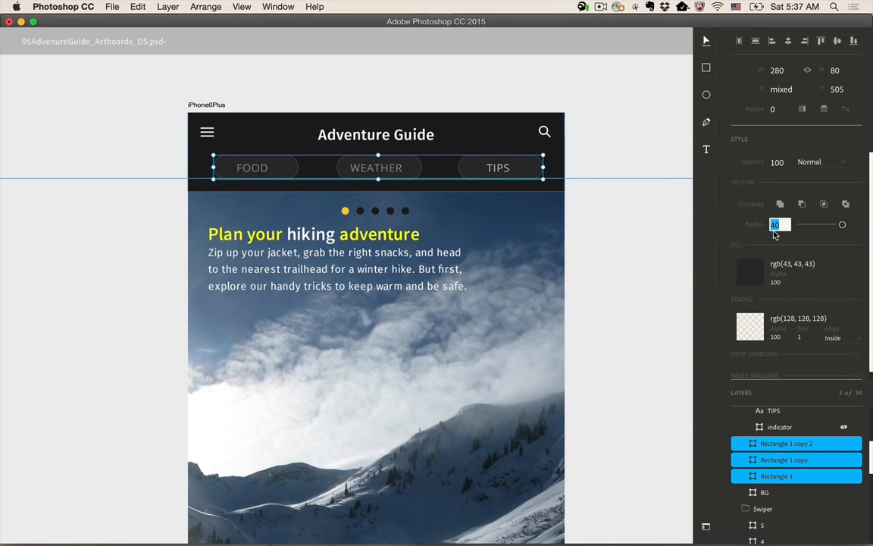
click(608, 230)
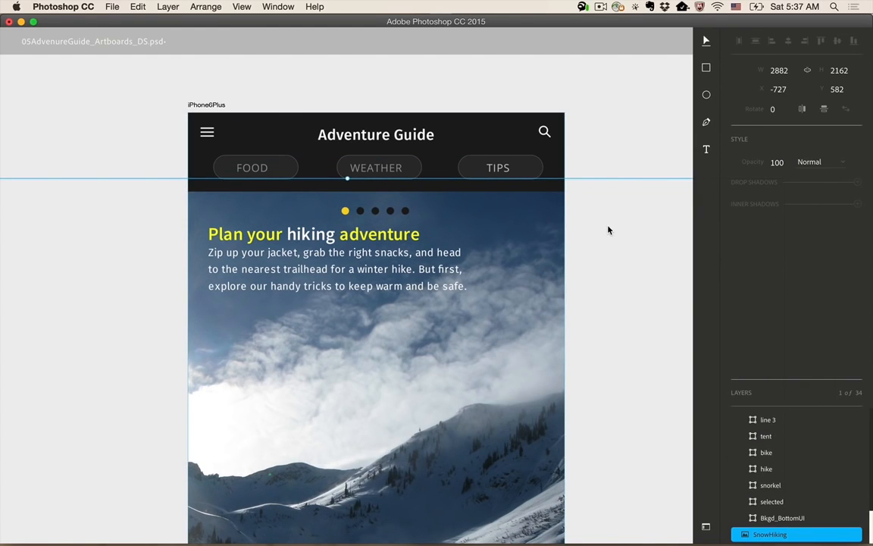